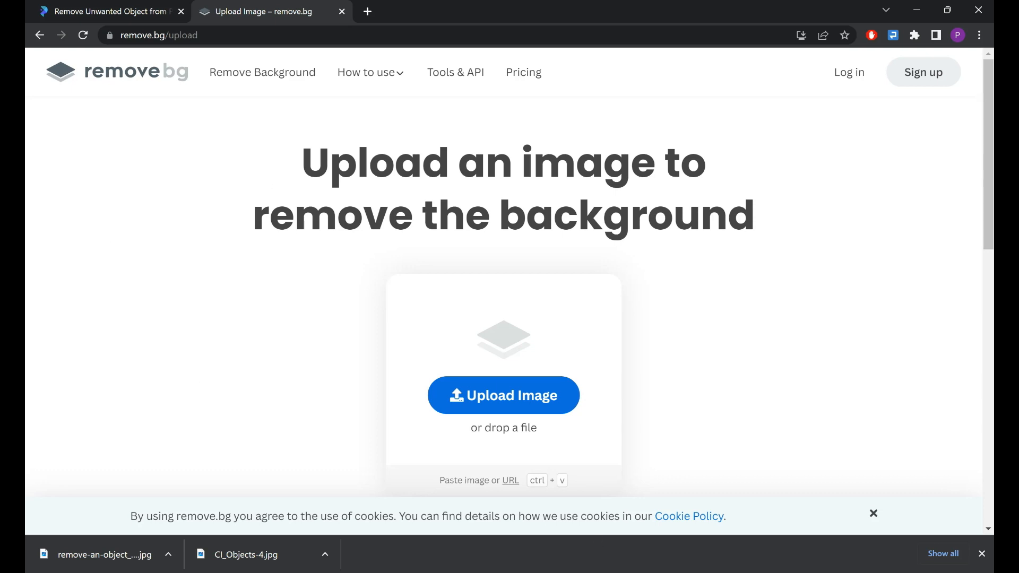
# View the downloaded CI_Objects-4.jpg in the image viewer and return to the remove.bg upload page in the browser.
pyautogui.click(236, 554)
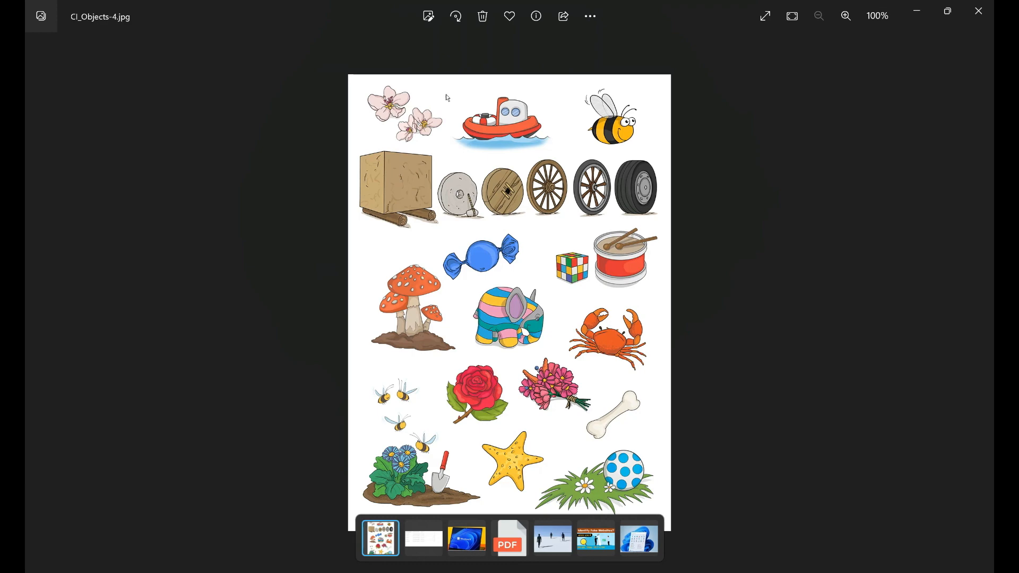
pyautogui.hotkey('alt', 'Tab')
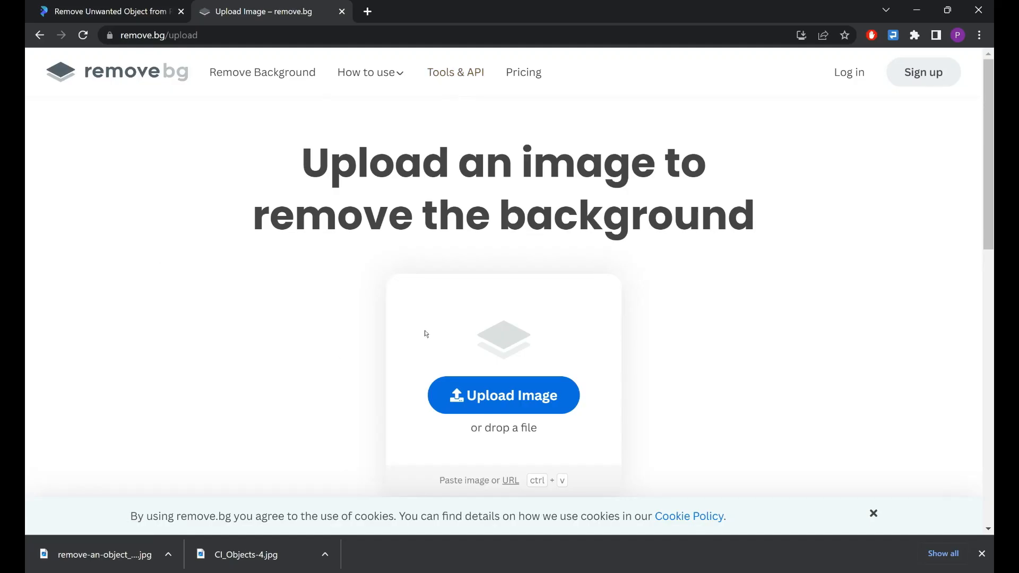
pyautogui.click(523, 405)
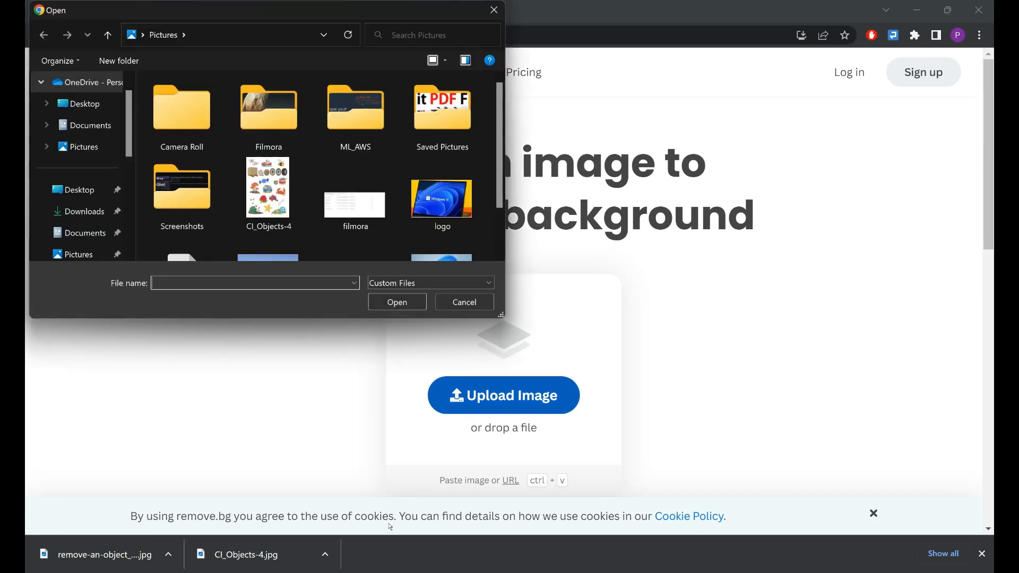
pyautogui.click(493, 10)
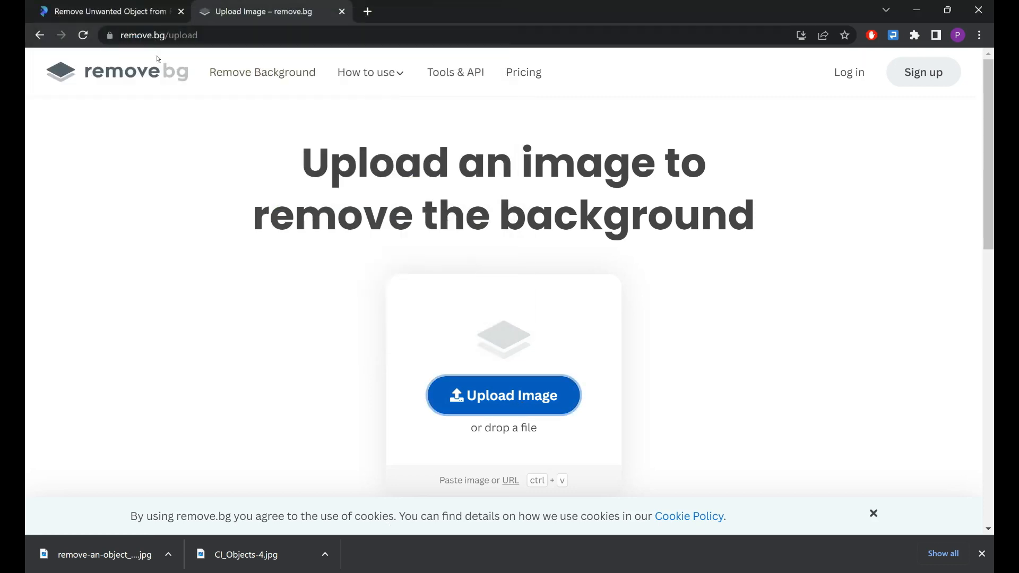
pyautogui.click(240, 33)
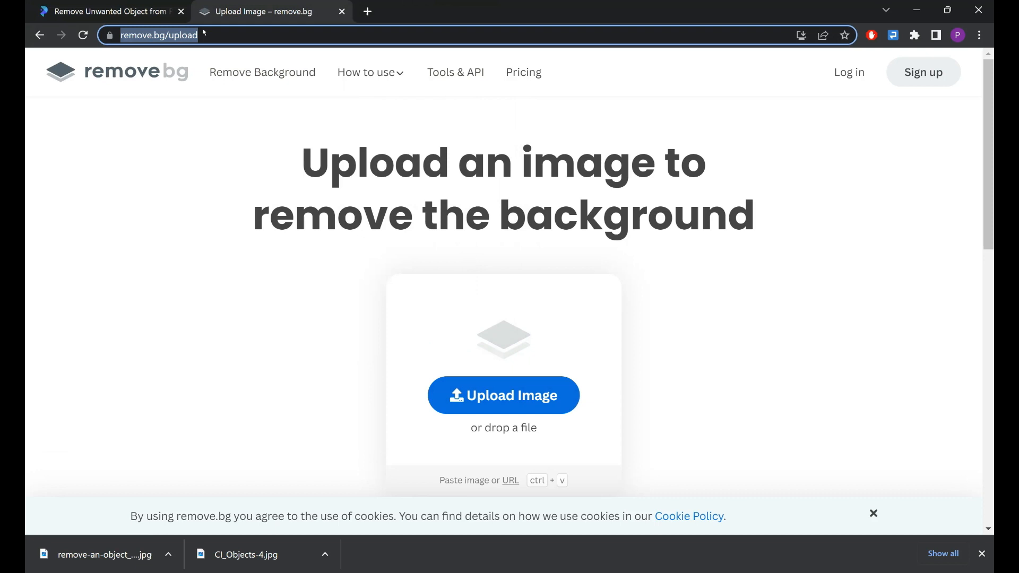
pyautogui.click(112, 11)
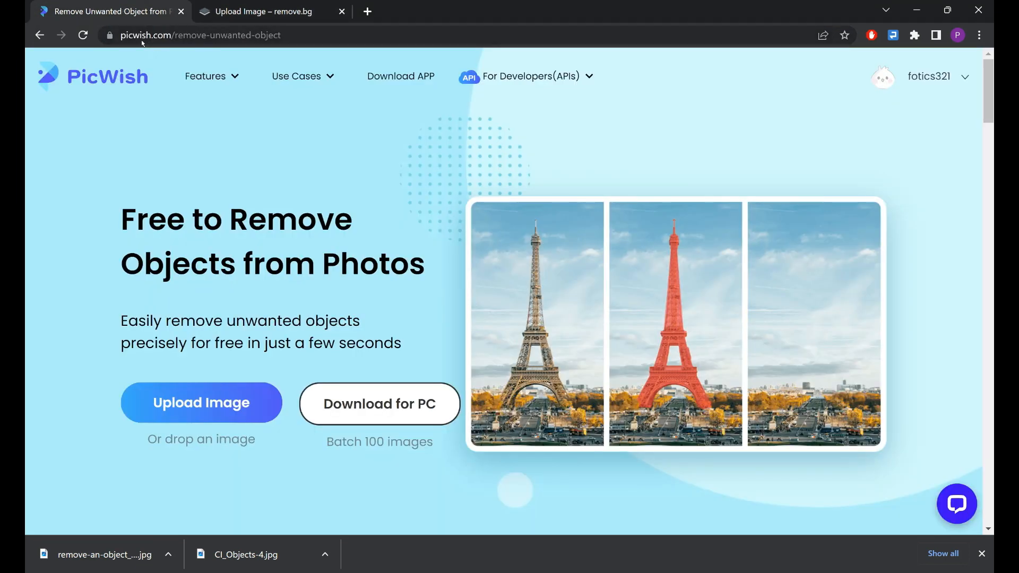
pyautogui.click(249, 12)
pyautogui.click(190, 247)
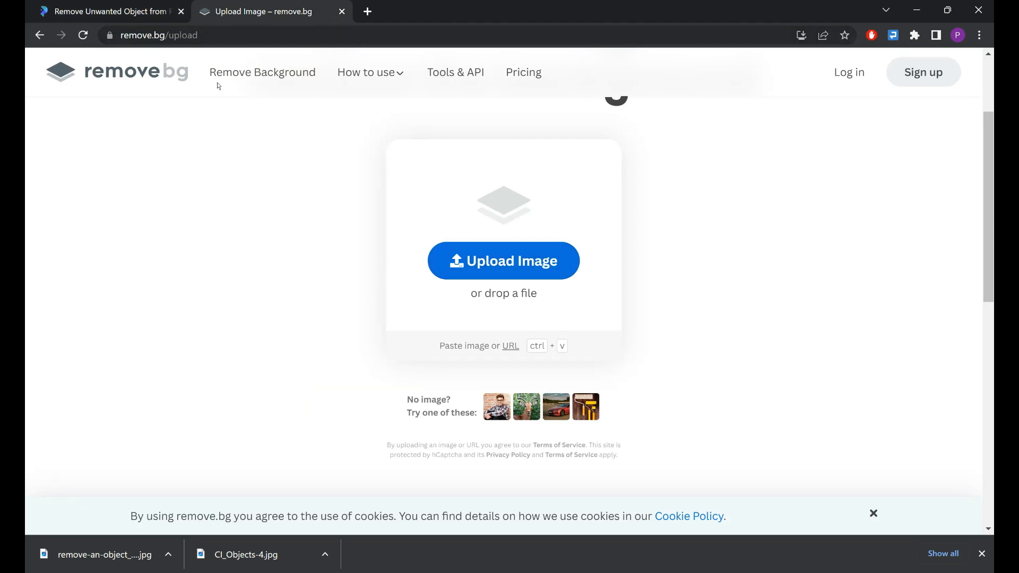
# Upload the CI_Objects-4 image from the Pictures folder to remove its background.
pyautogui.click(503, 262)
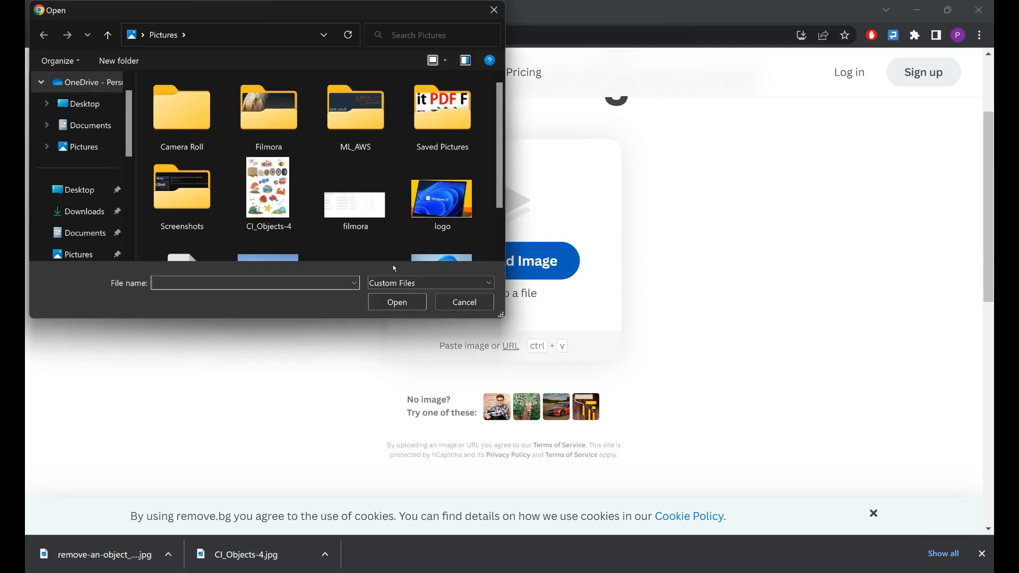
pyautogui.click(268, 194)
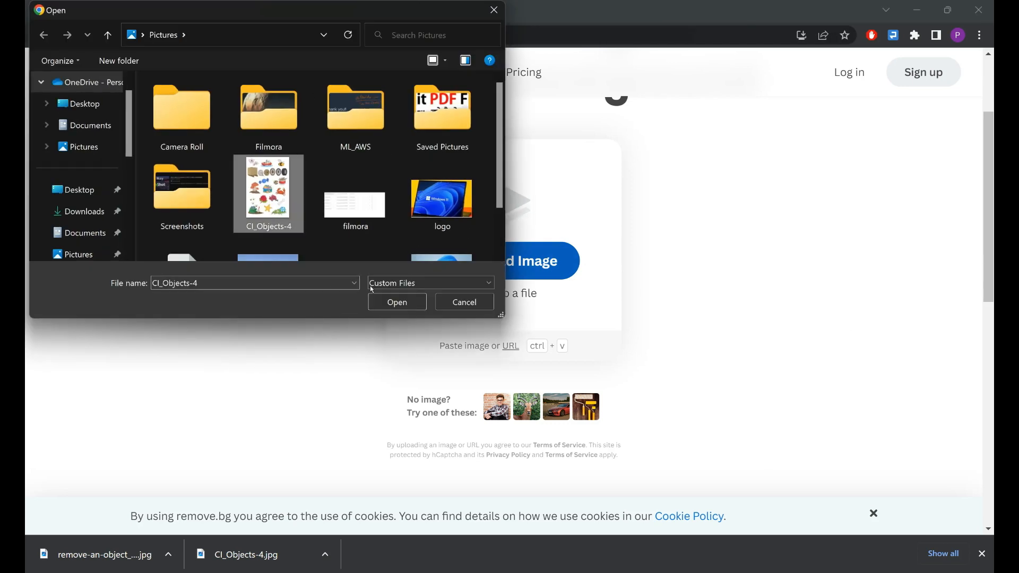
pyautogui.click(395, 302)
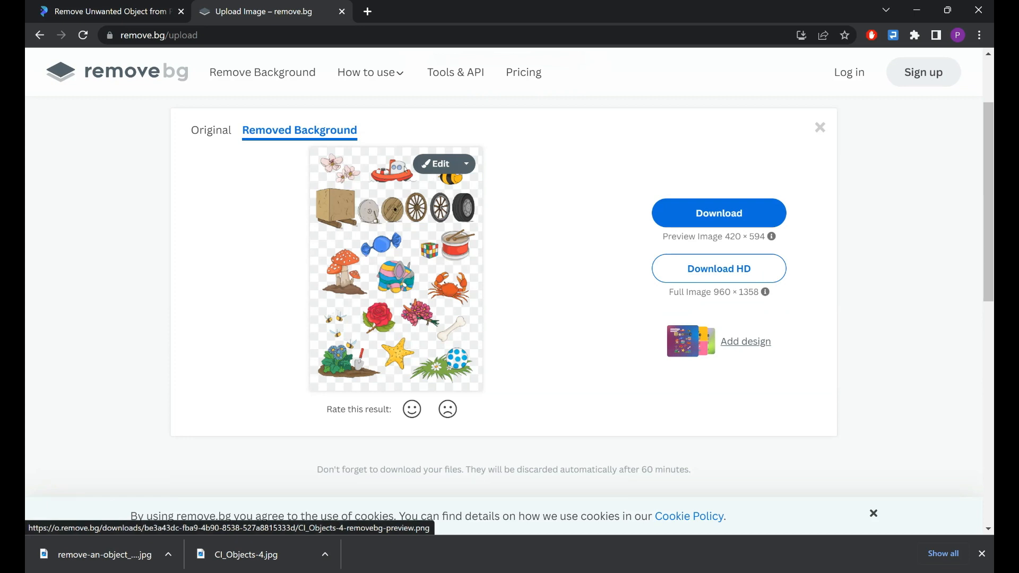
# Open the background-removed image for editing and look through the Erase/Restore tools, the photo backgrounds and the custom background upload.
pyautogui.click(439, 166)
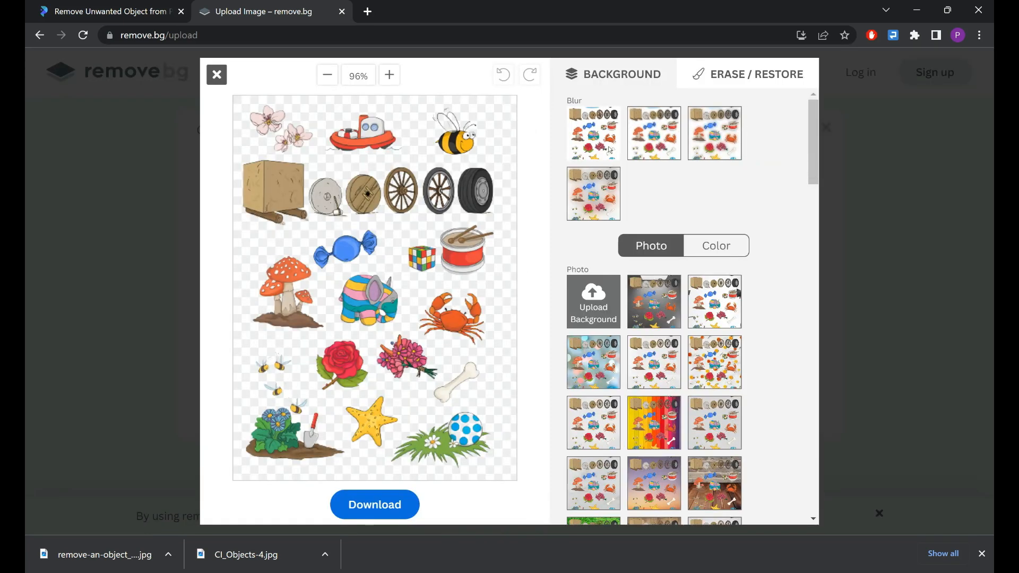
pyautogui.click(723, 77)
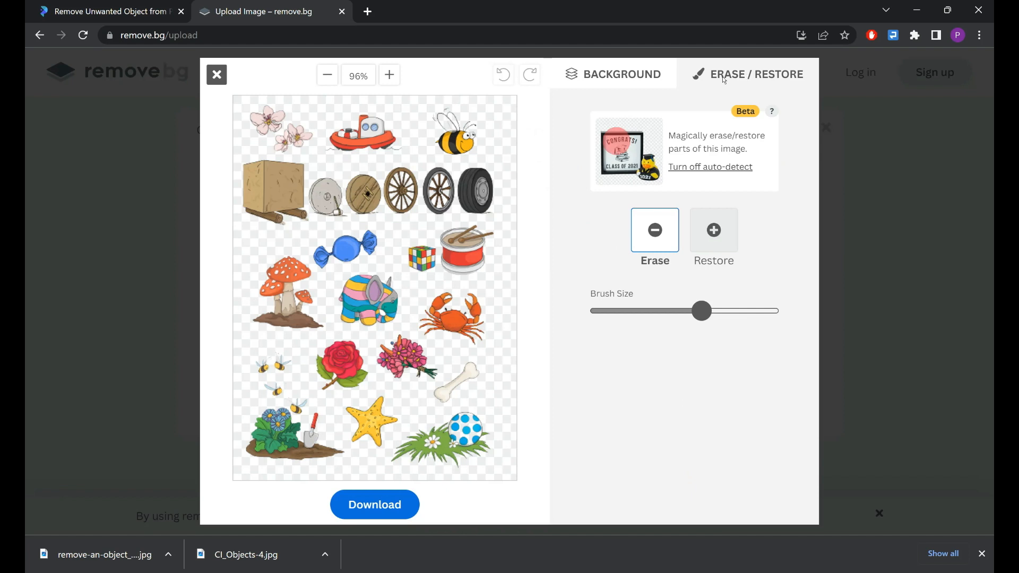
pyautogui.click(598, 75)
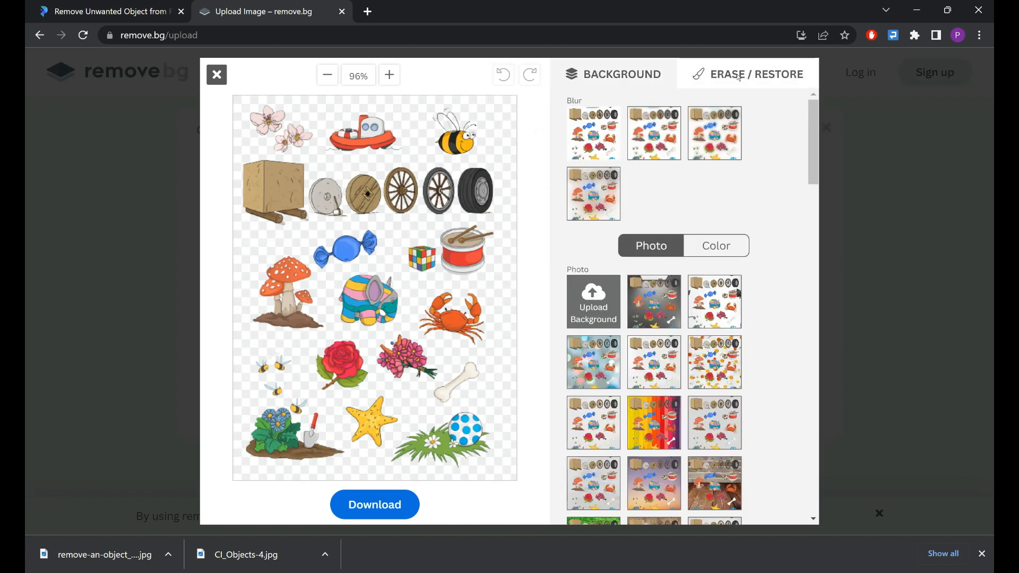
pyautogui.click(717, 78)
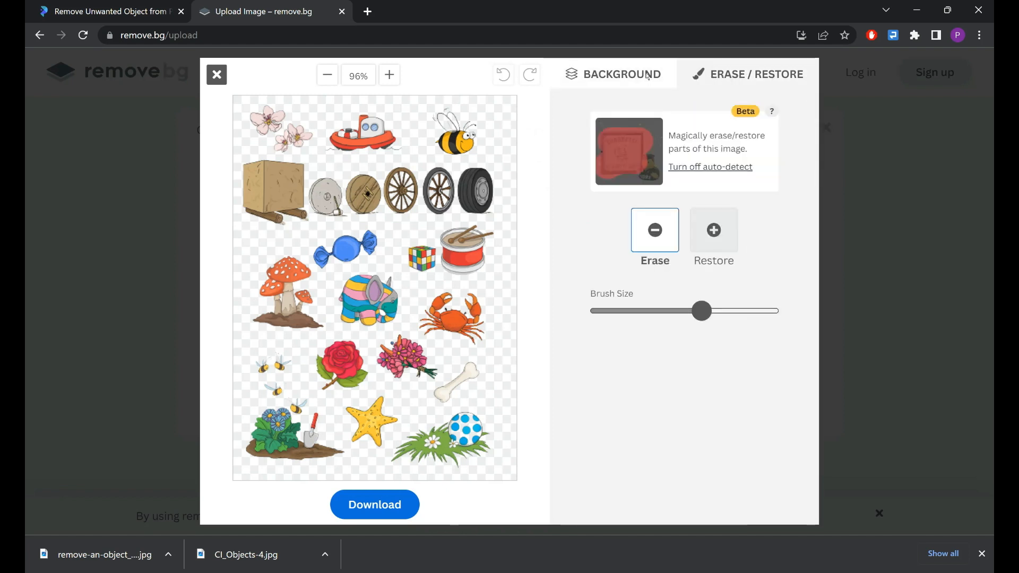
pyautogui.click(615, 75)
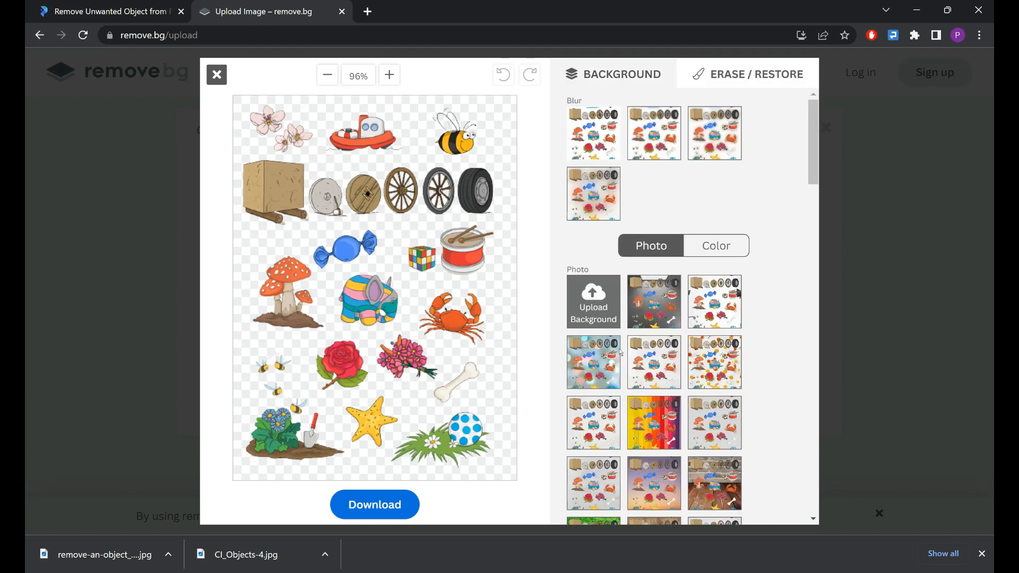
pyautogui.scroll(-10, 642, 371)
pyautogui.scroll(10, 660, 386)
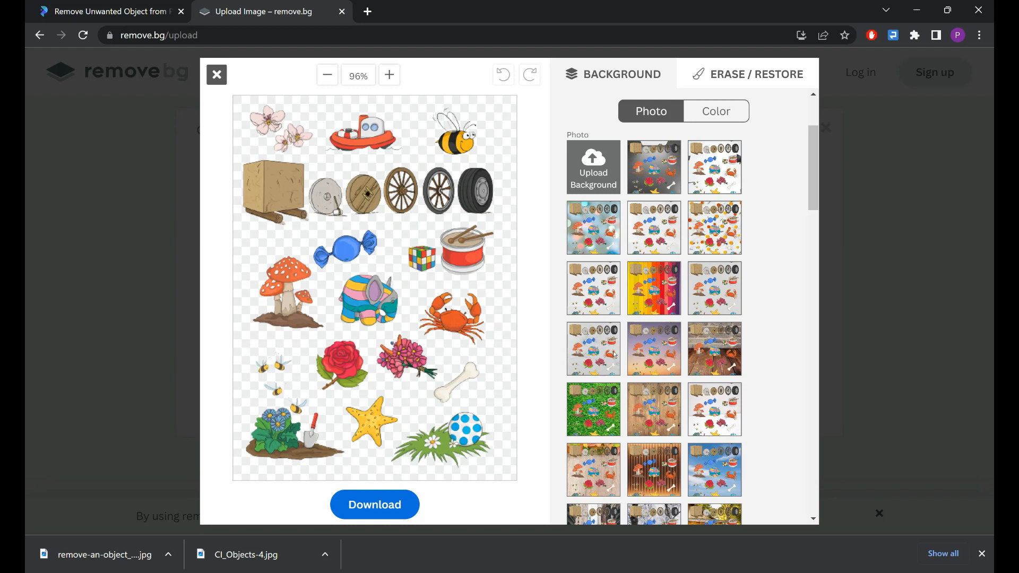
pyautogui.scroll(3, 614, 354)
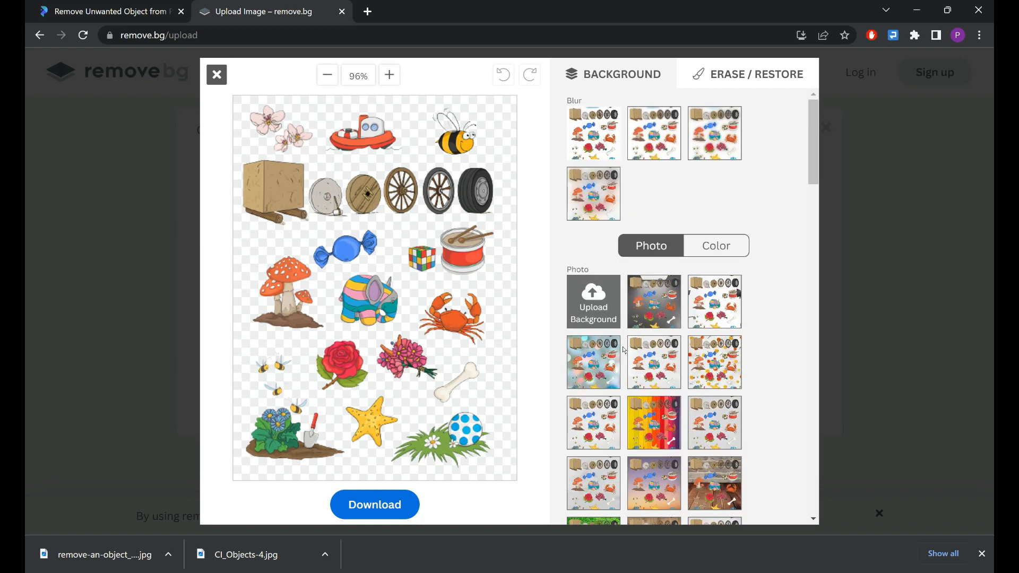
pyautogui.click(590, 307)
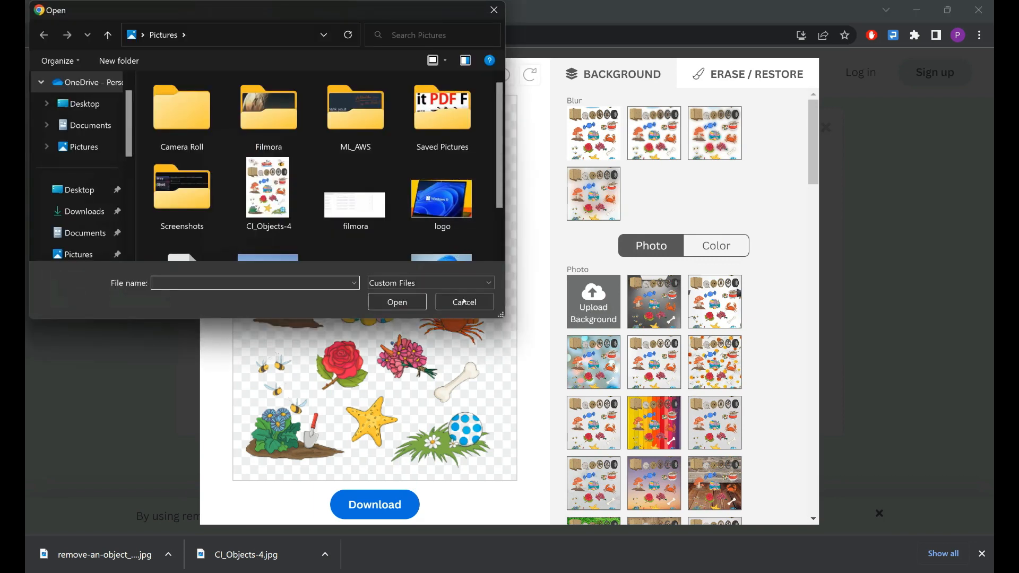
pyautogui.click(464, 301)
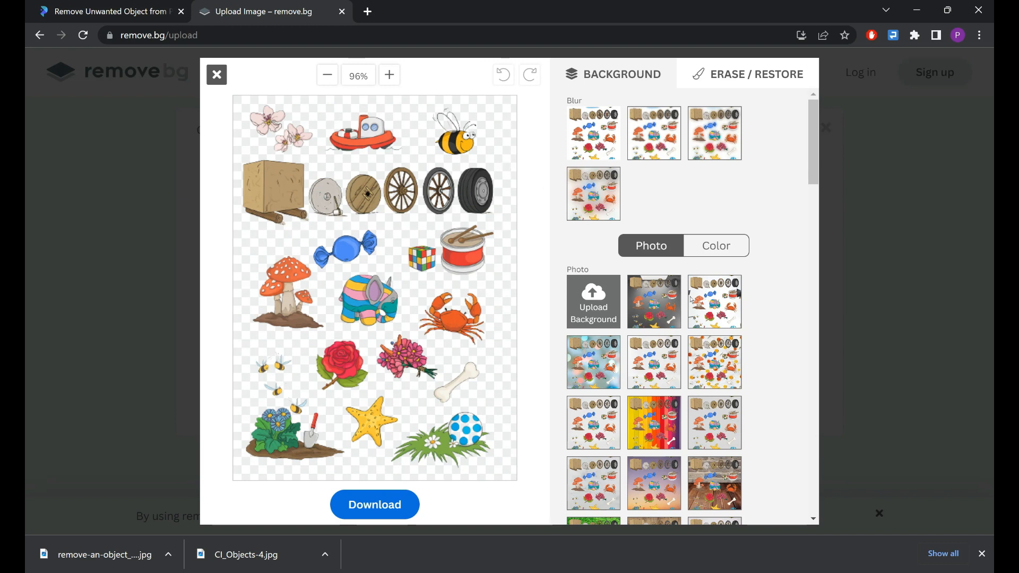
# Try a white backdrop, a blue sky with clouds and an indoor parking garage as photo backgrounds behind the objects.
pyautogui.scroll(-1, 691, 356)
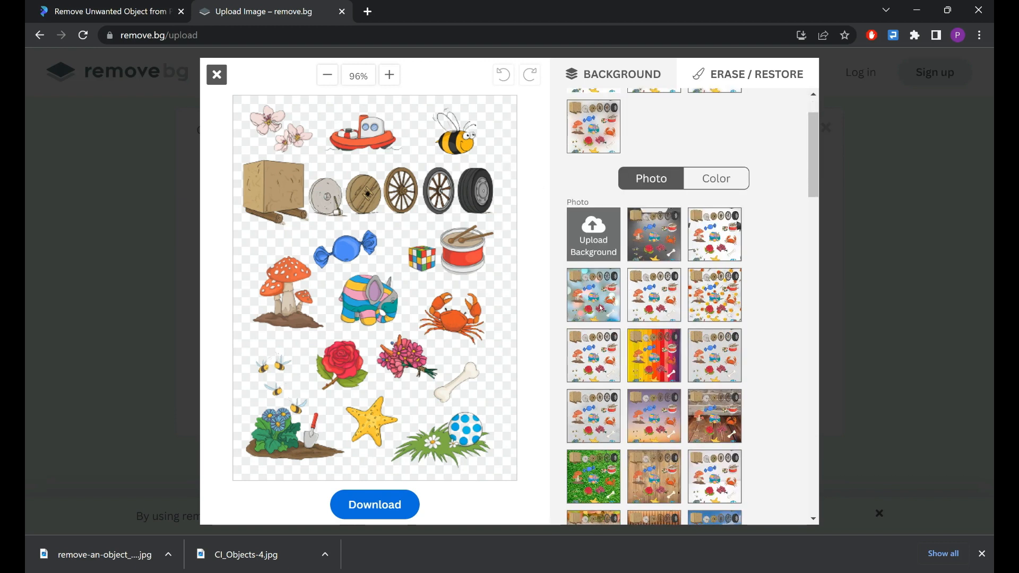
pyautogui.click(711, 237)
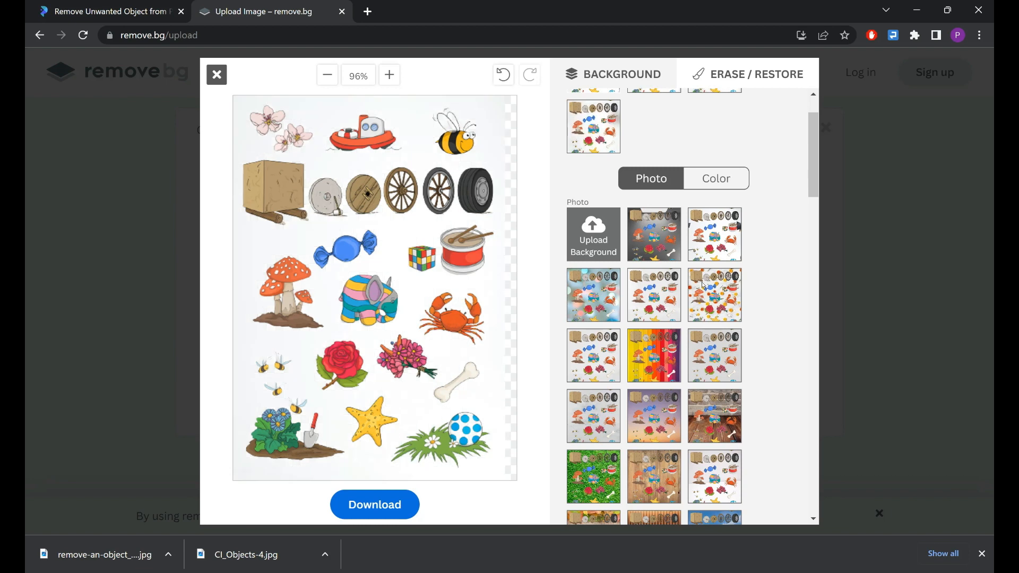
pyautogui.scroll(-8, 703, 285)
pyautogui.click(715, 303)
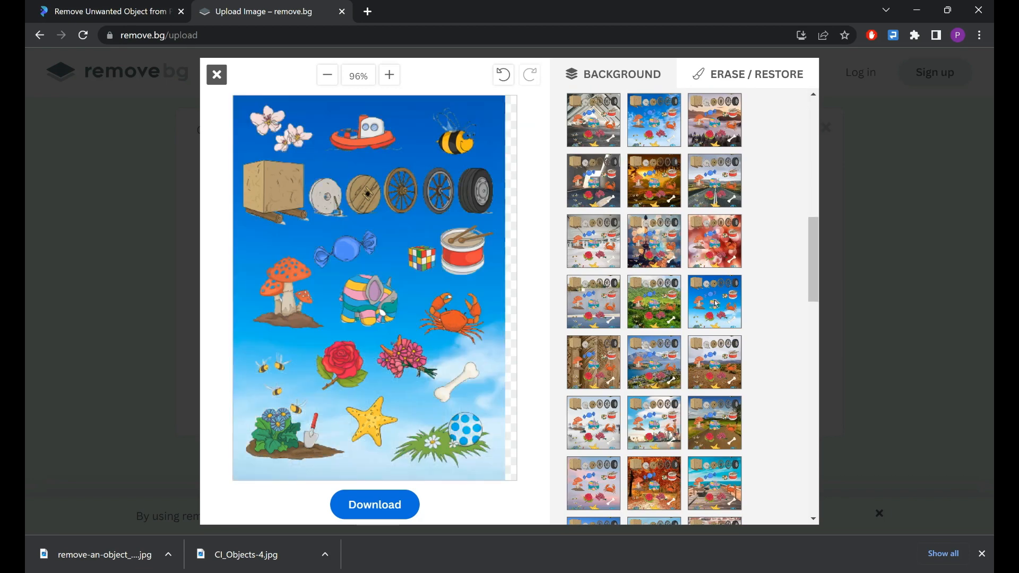
pyautogui.scroll(1, 635, 342)
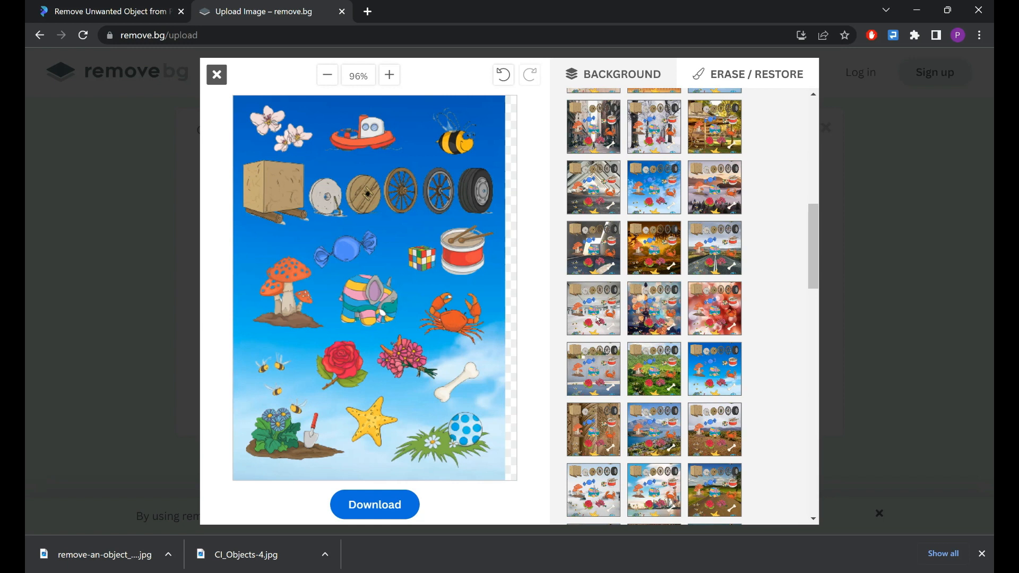
pyautogui.click(598, 320)
# Apply the blue sky with clouds again, and replace it with the deep blue sky photo with a bright sun.
pyautogui.scroll(3, 605, 316)
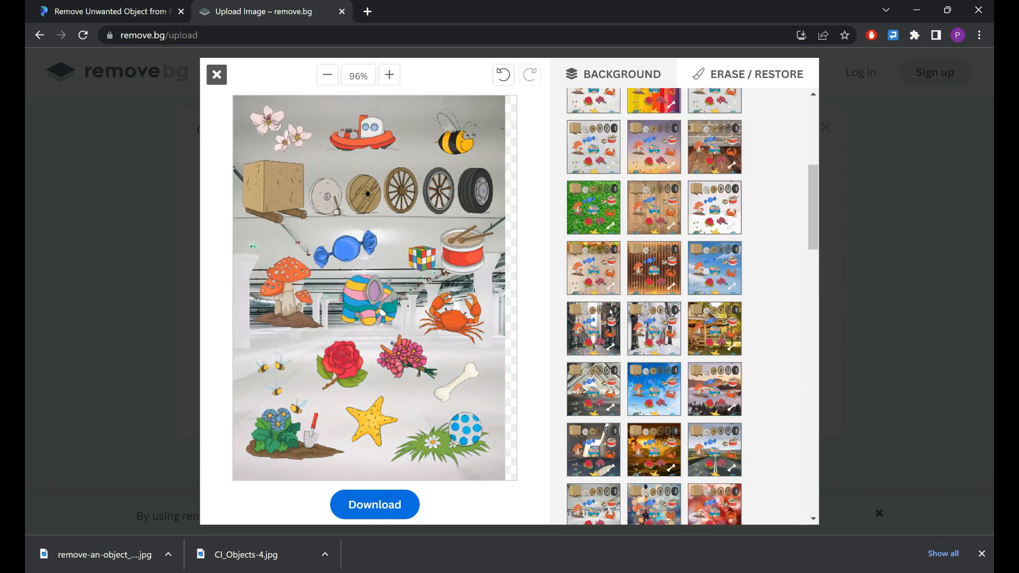
pyautogui.scroll(5, 610, 313)
pyautogui.scroll(-8, 714, 364)
pyautogui.click(714, 364)
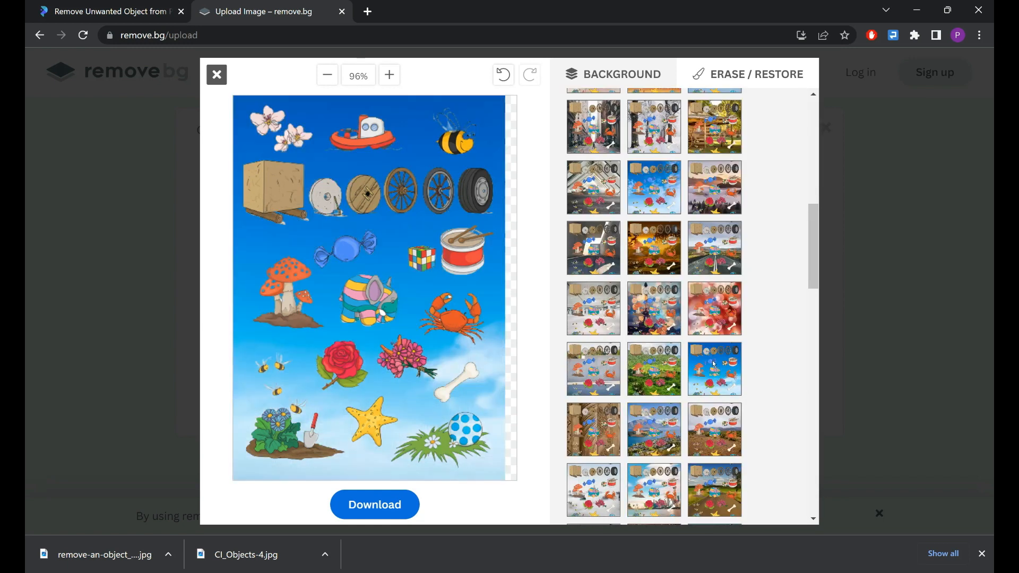
pyautogui.scroll(8, 667, 394)
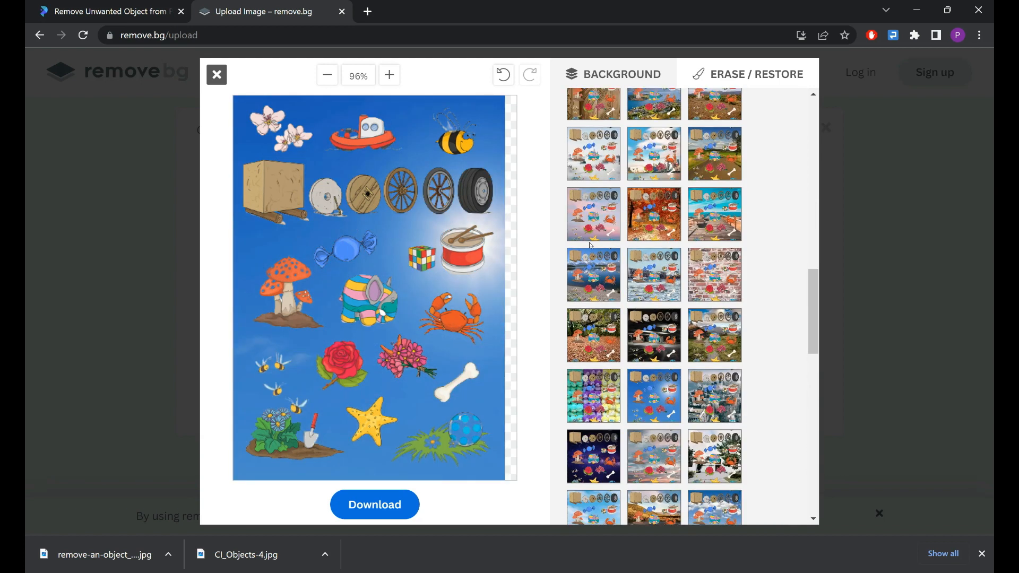
pyautogui.scroll(15, 589, 242)
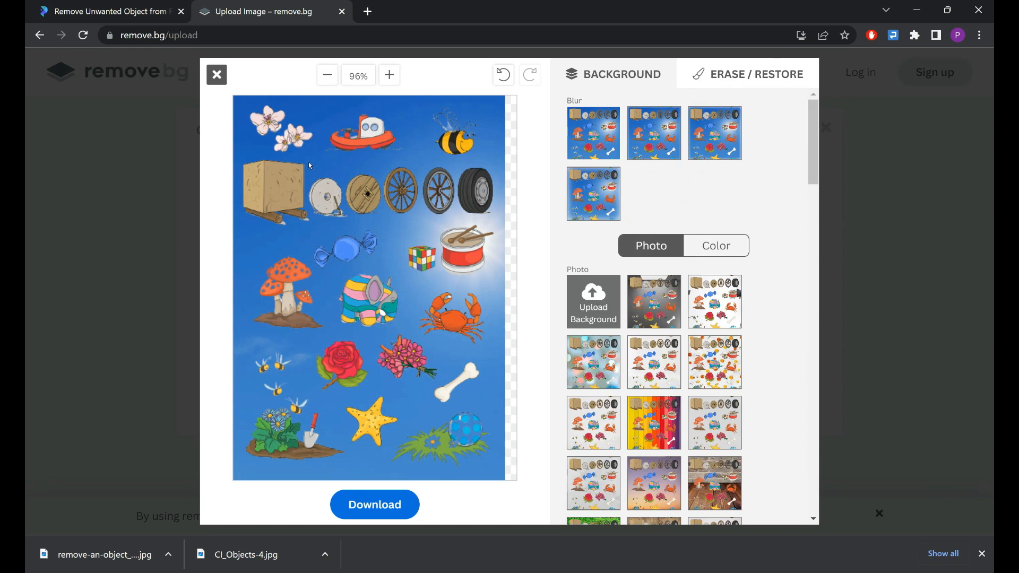
# Erase the pink blossoms beside the boat using the Erase brush at a reduced brush size.
pyautogui.click(754, 77)
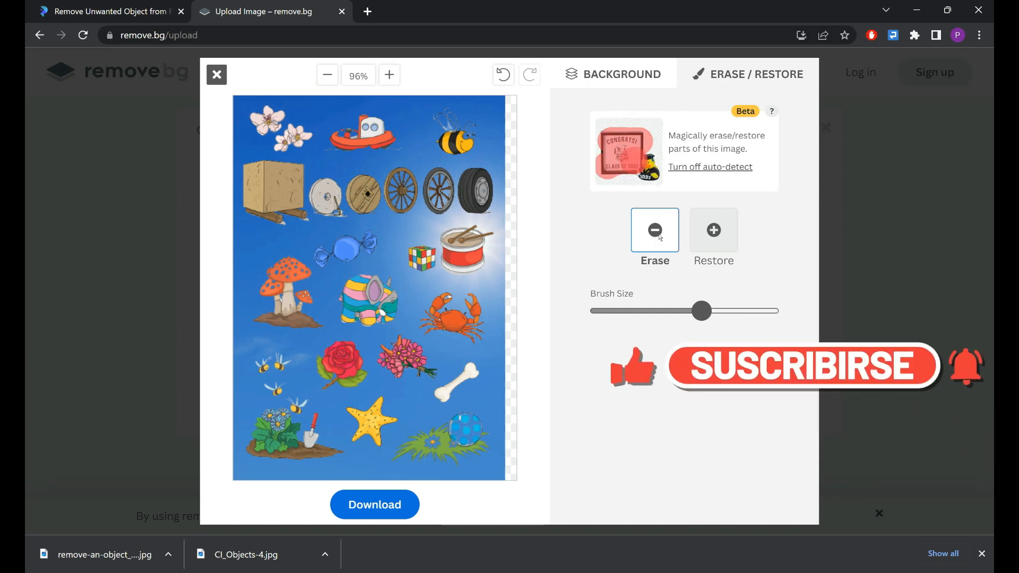
pyautogui.click(655, 233)
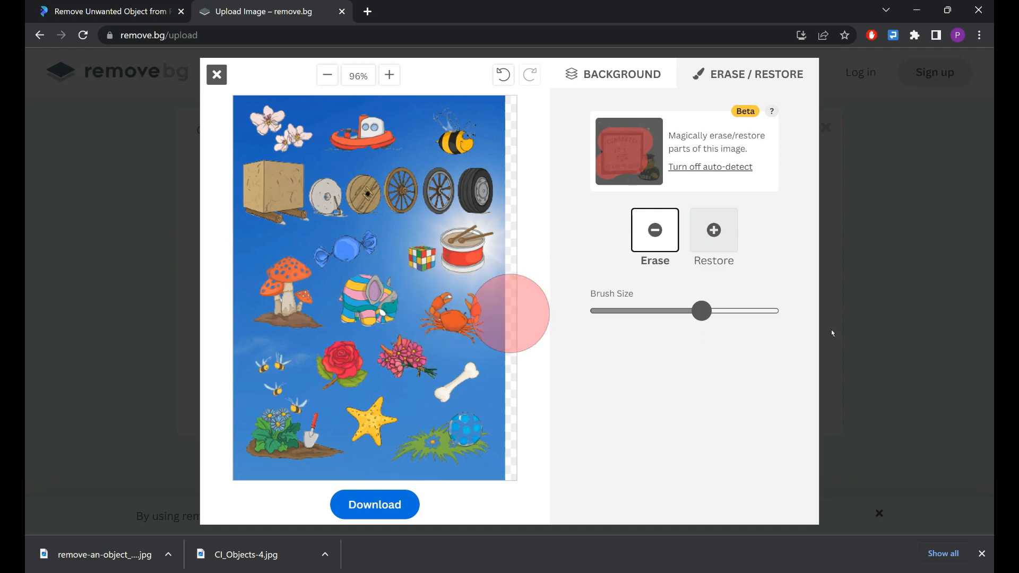
pyautogui.click(712, 313)
pyautogui.moveTo(714, 315)
pyautogui.mouseDown()
pyautogui.moveTo(759, 314)
pyautogui.moveTo(609, 318)
pyautogui.moveTo(723, 316)
pyautogui.mouseUp()
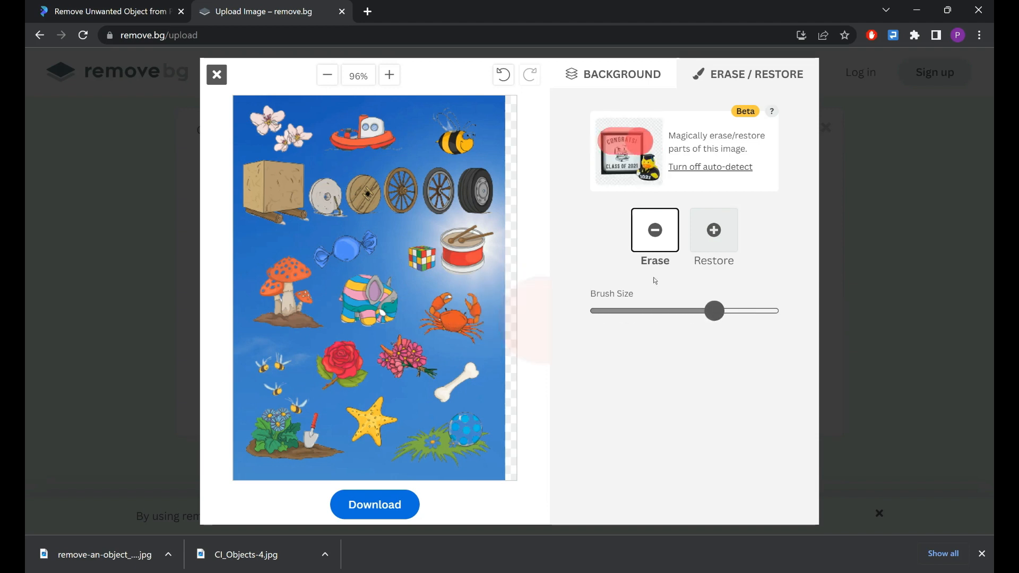
pyautogui.moveTo(714, 311)
pyautogui.mouseDown()
pyautogui.moveTo(650, 313)
pyautogui.moveTo(671, 314)
pyautogui.mouseUp()
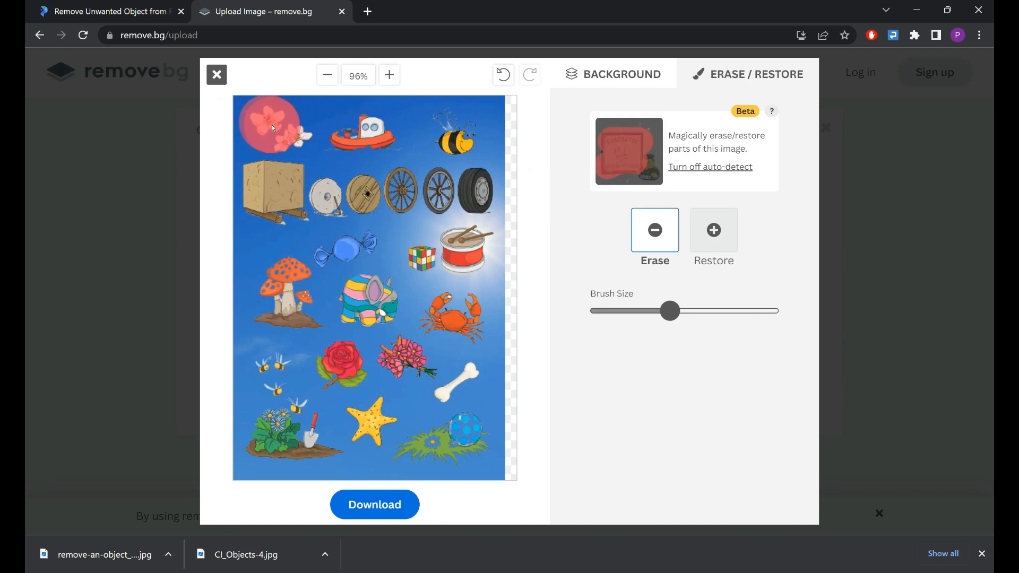
pyautogui.moveTo(289, 131); pyautogui.dragTo(290, 131)
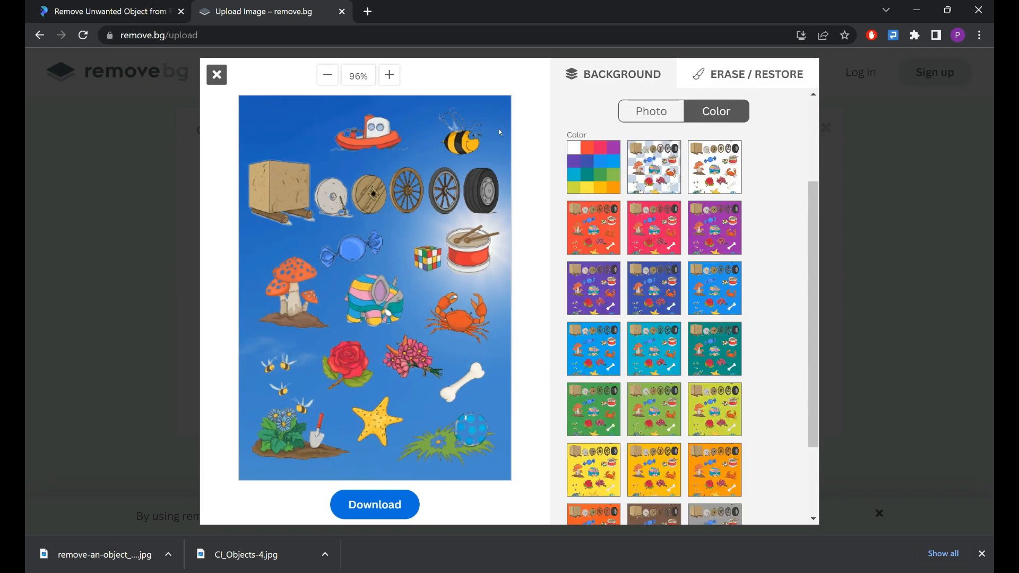
# Try black (#000000) and pink as solid background colours, and set the background to purple.
pyautogui.click(573, 147)
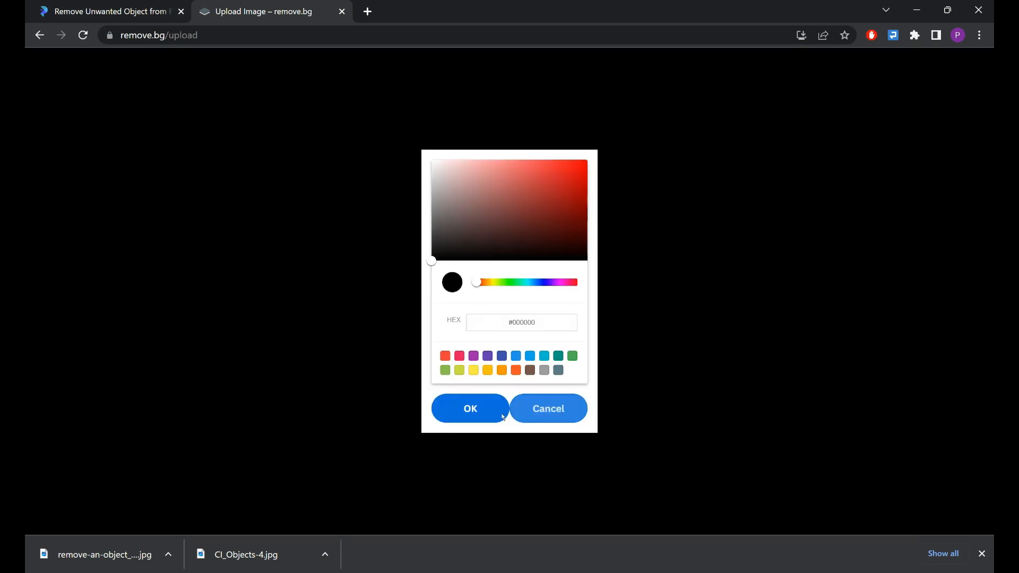
pyautogui.click(482, 420)
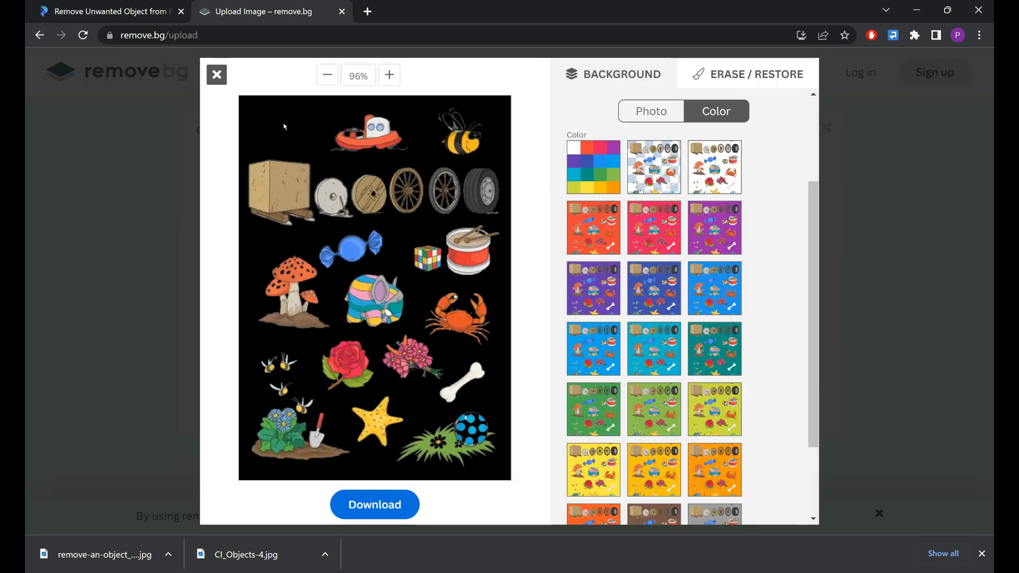
pyautogui.click(652, 230)
pyautogui.click(699, 248)
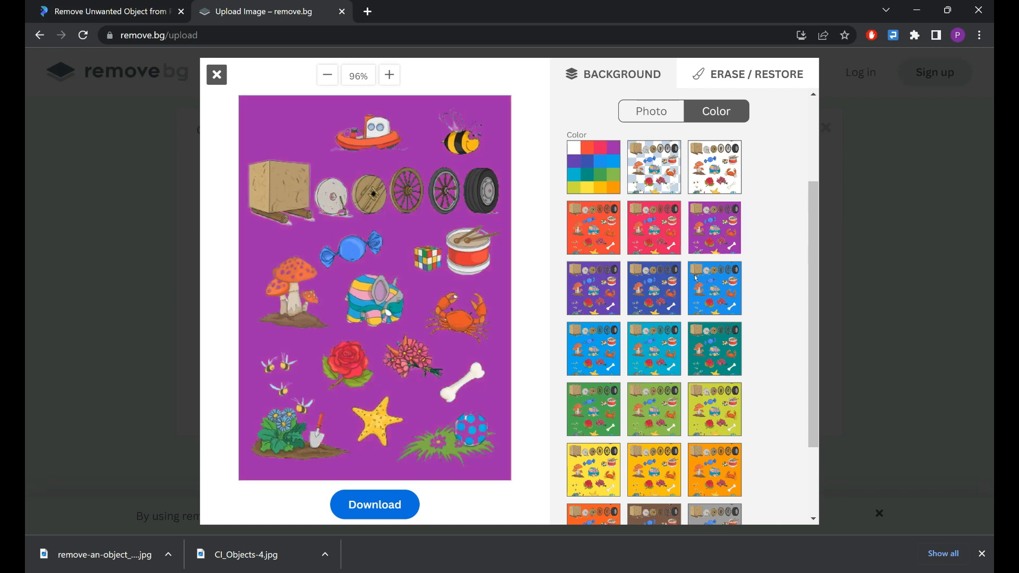
# Try other solid colours, including turquoise, as the background and settle on bright light blue.
pyautogui.click(670, 299)
pyautogui.click(618, 360)
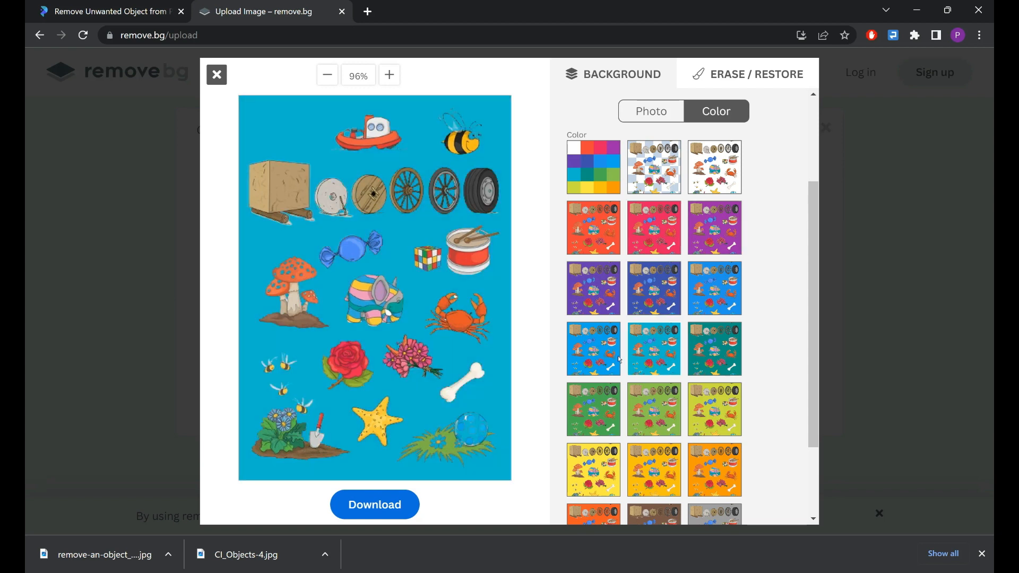
pyautogui.click(707, 354)
pyautogui.click(598, 354)
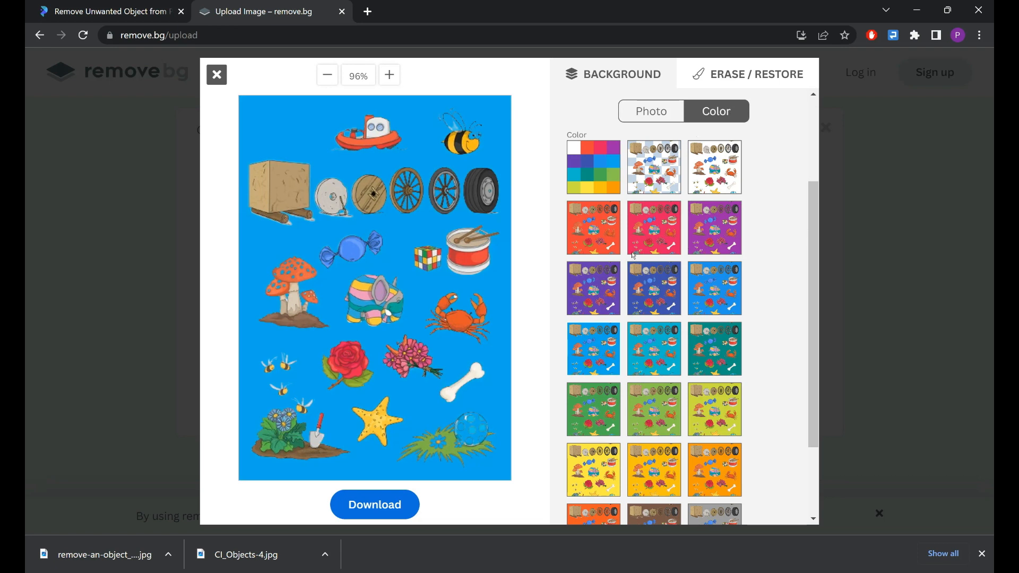
# Download the edited image with its blue background and close the share and download dialog.
pyautogui.click(370, 505)
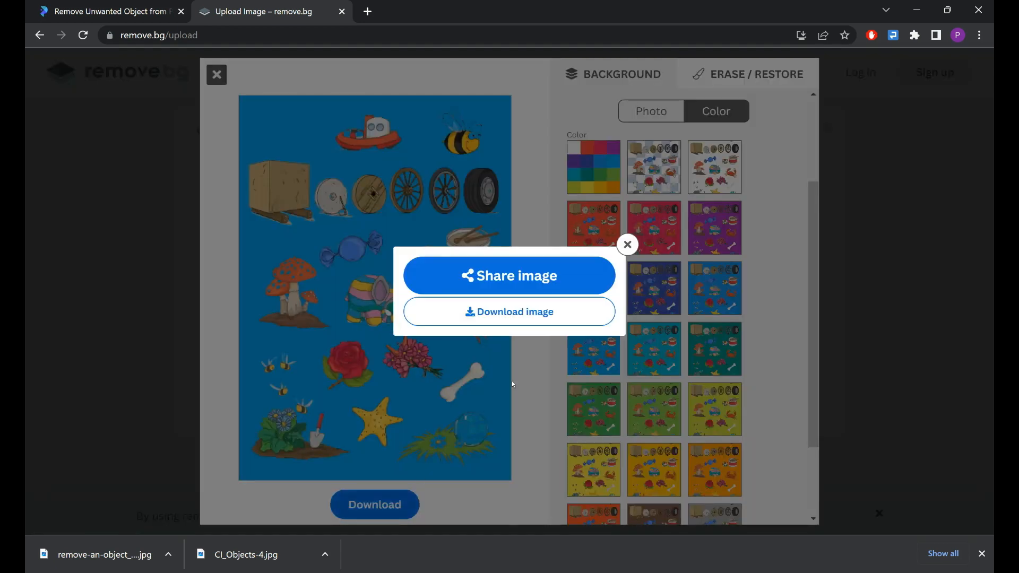
pyautogui.click(508, 317)
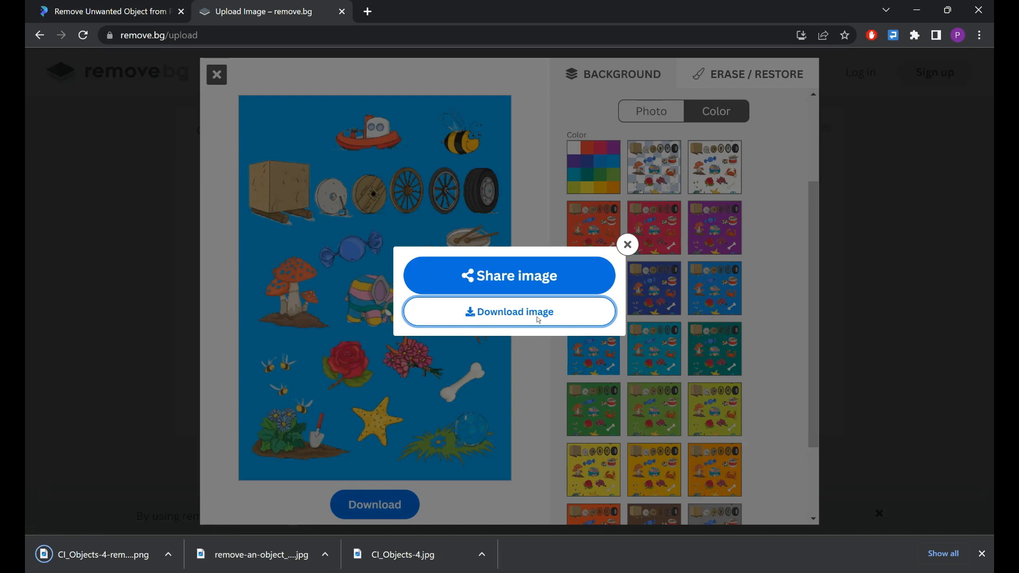
pyautogui.click(627, 244)
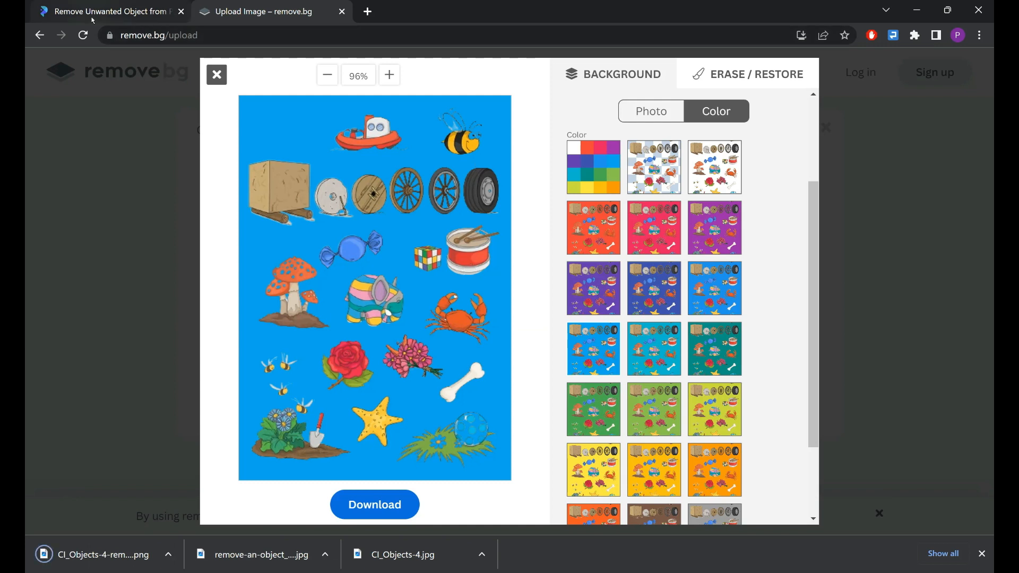
pyautogui.click(130, 6)
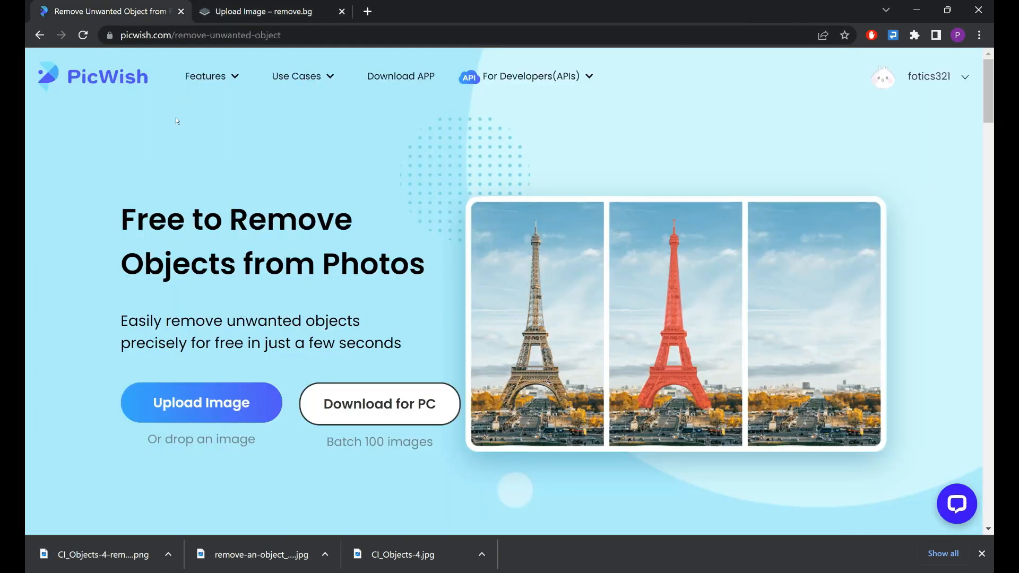
pyautogui.click(238, 16)
pyautogui.moveTo(916, 72)
pyautogui.moveTo(223, 79)
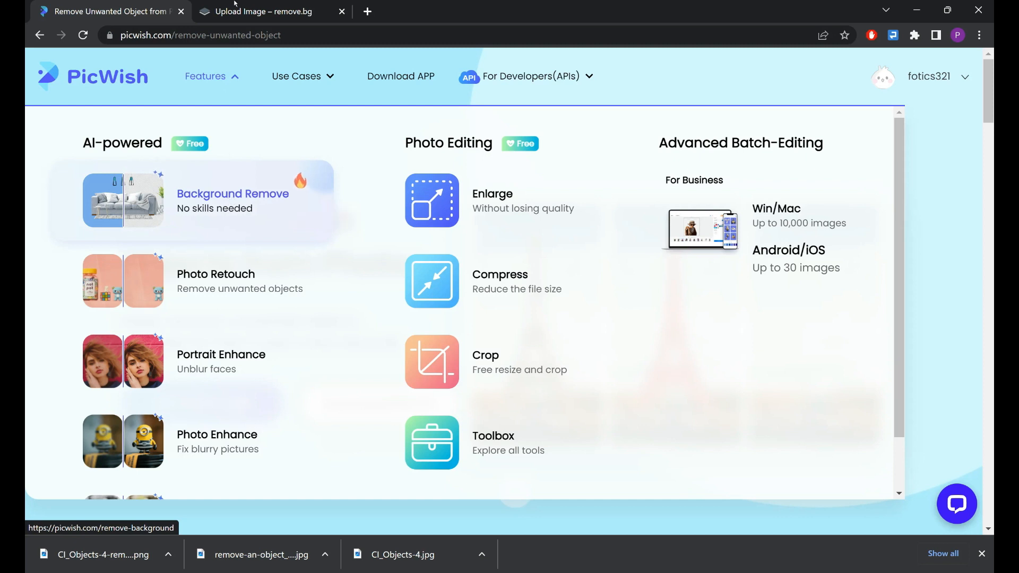
pyautogui.click(235, 6)
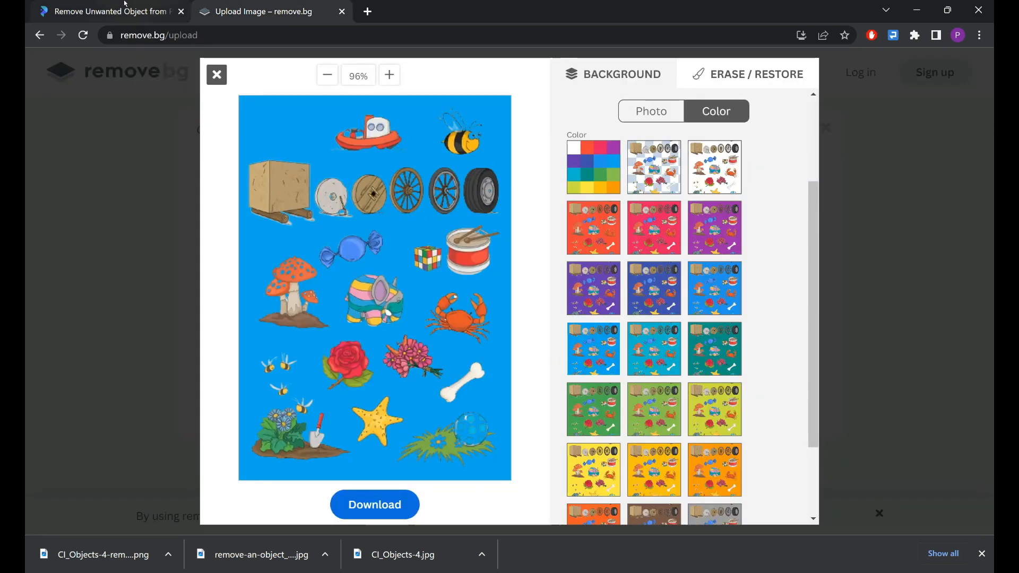
# Switch to PicWish, open its Photo Retouch tool and upload the CI_Objects-4 image from the Pictures folder.
pyautogui.click(157, 3)
pyautogui.moveTo(224, 104)
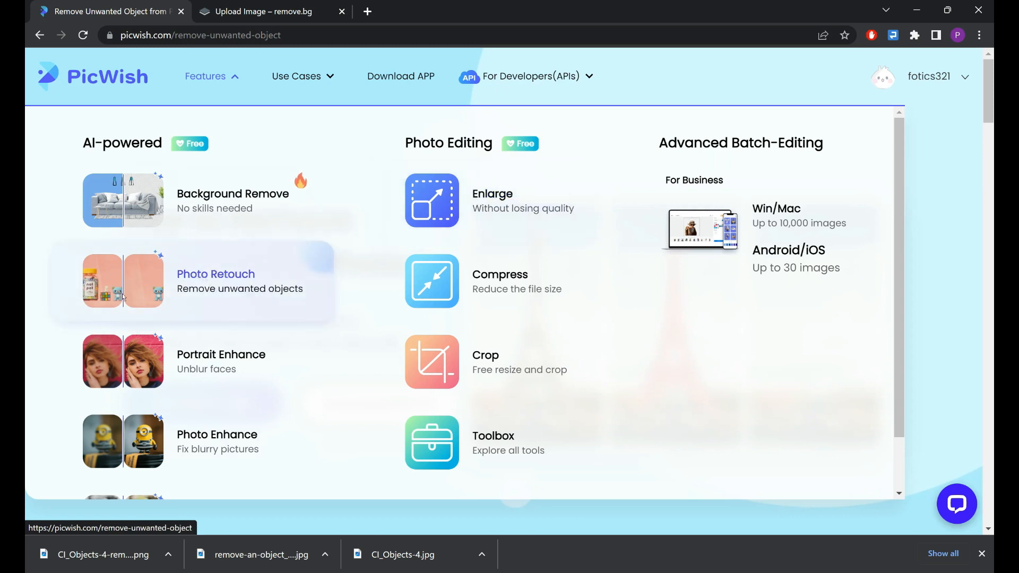
pyautogui.click(216, 283)
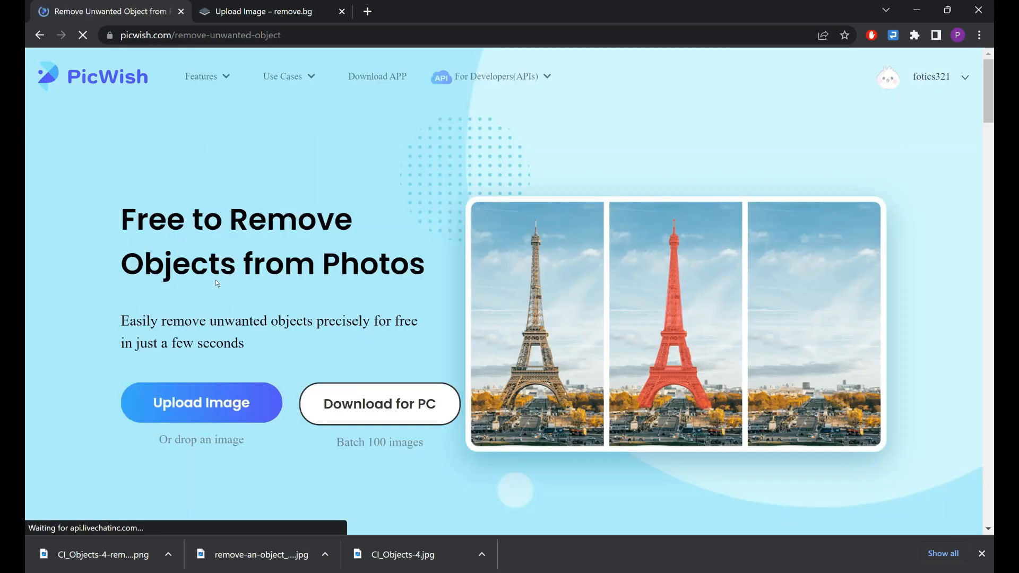
pyautogui.click(169, 403)
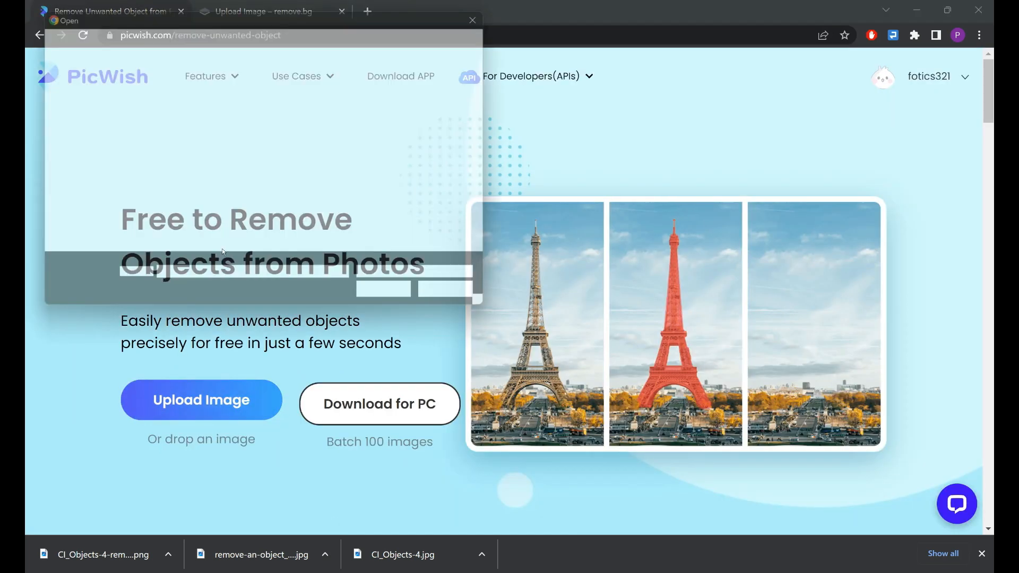
pyautogui.click(335, 200)
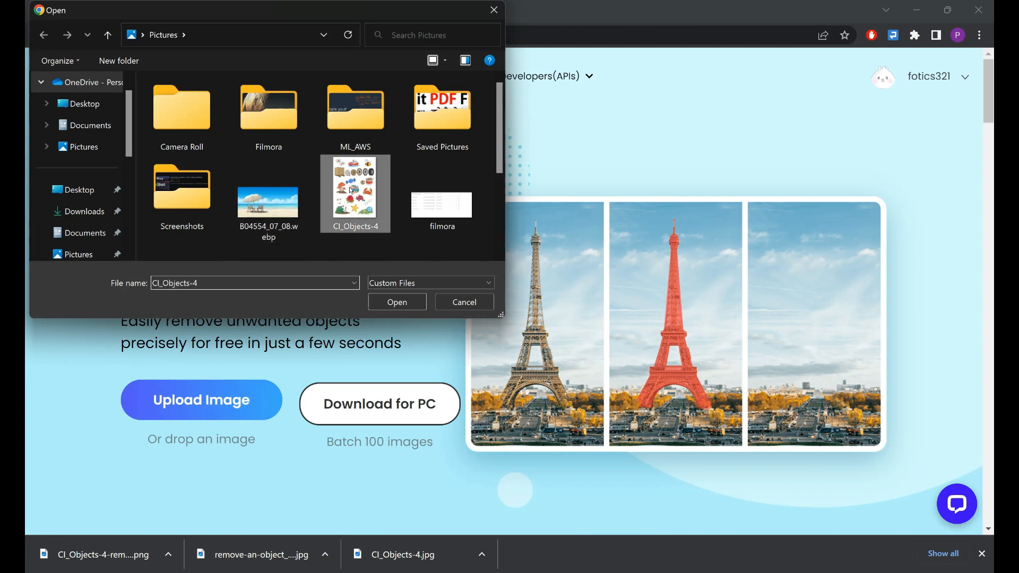
pyautogui.click(397, 302)
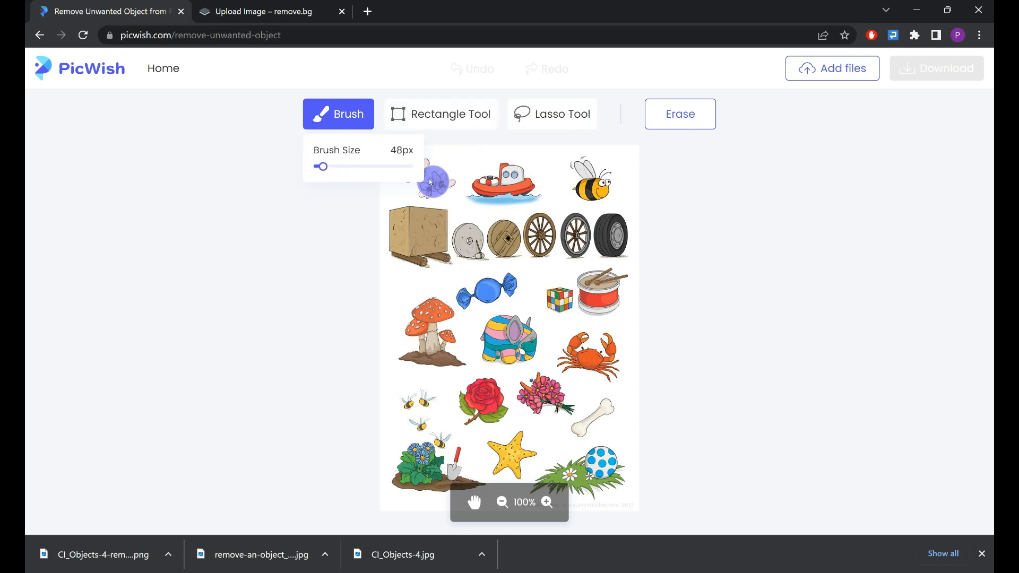
# Erase the pink blossoms beside the boat using the Brush at a size of 65 px.
pyautogui.moveTo(324, 173); pyautogui.dragTo(327, 174)
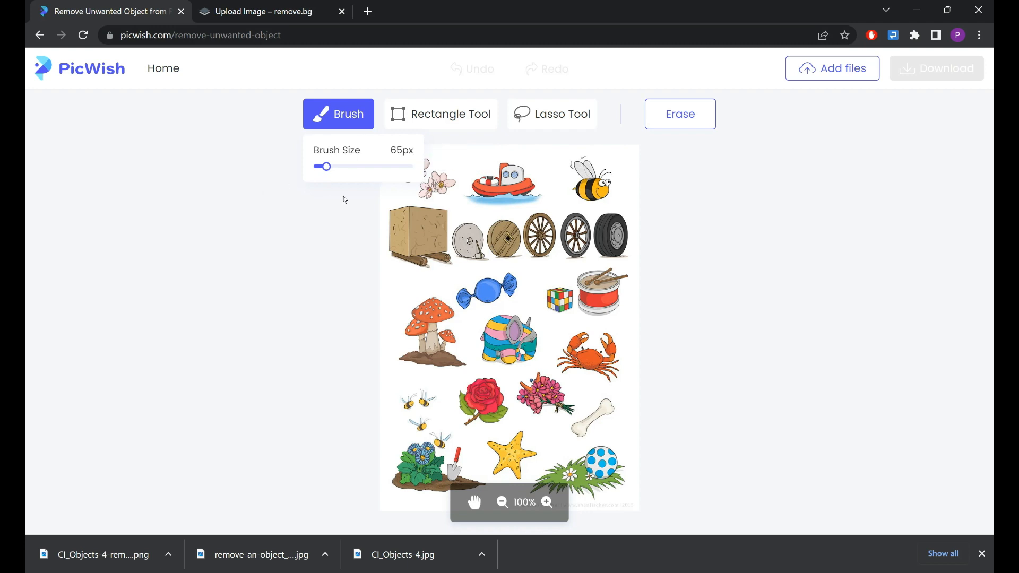
pyautogui.moveTo(429, 168)
pyautogui.mouseDown()
pyautogui.moveTo(404, 171)
pyautogui.moveTo(435, 178)
pyautogui.mouseUp()
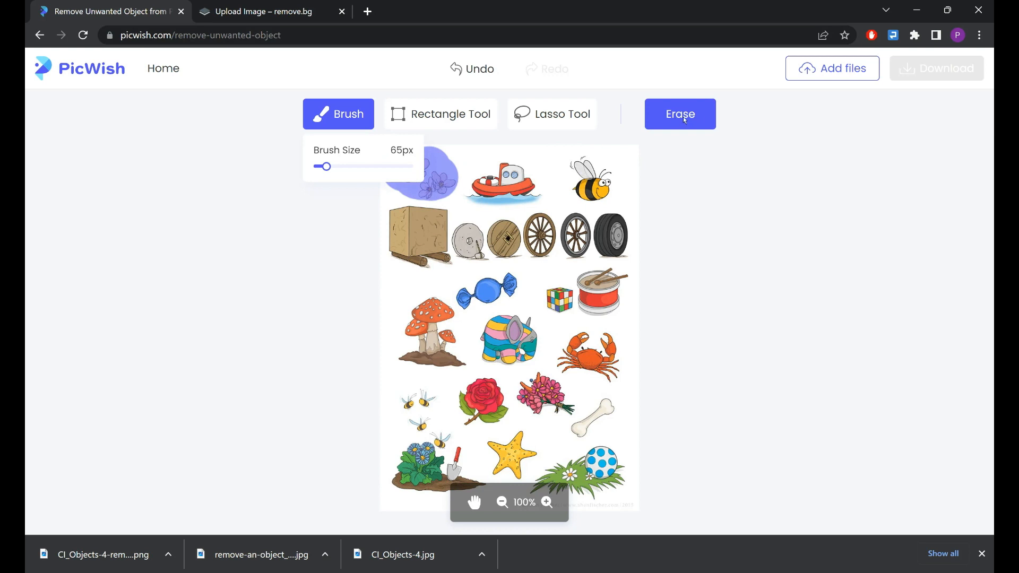
pyautogui.click(701, 118)
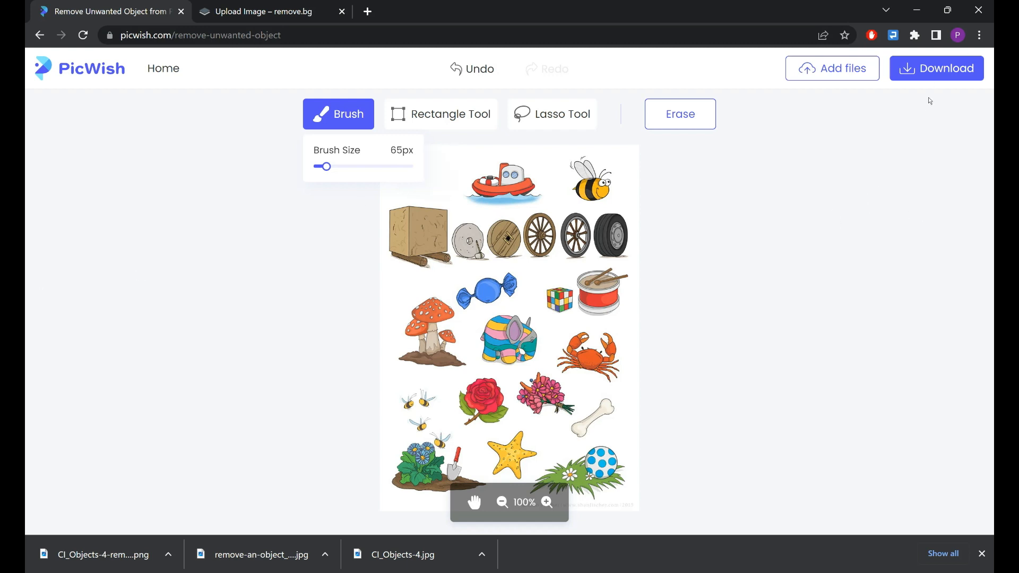
# Download the retouched image and check it in the photo viewer, closing the viewer and the app promotion.
pyautogui.click(942, 77)
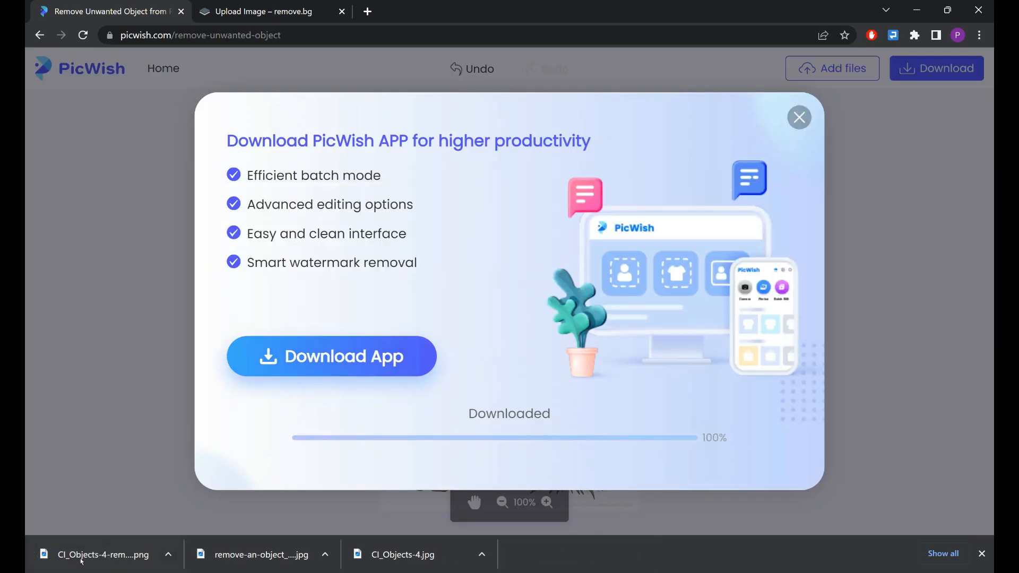
pyautogui.click(84, 557)
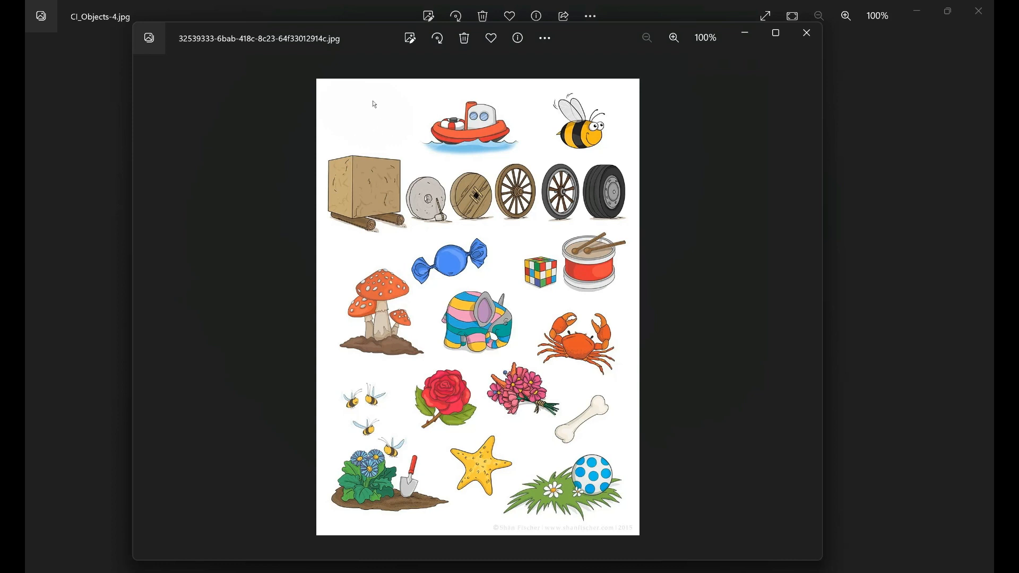
pyautogui.click(797, 38)
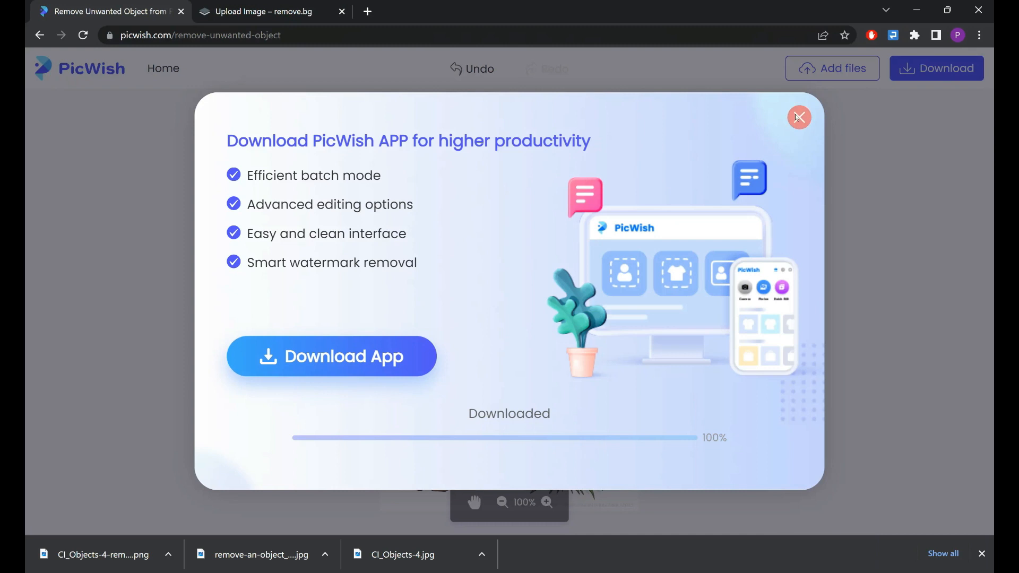
pyautogui.click(799, 118)
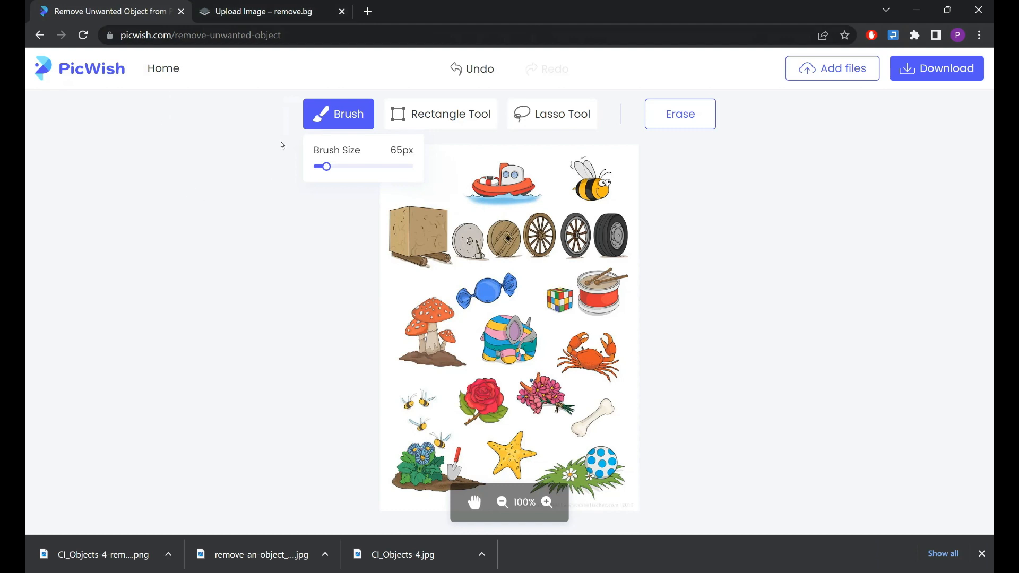
# Leave the PicWish retouch editor, and close the background editor in remove.bg.
pyautogui.click(149, 68)
pyautogui.moveTo(208, 76)
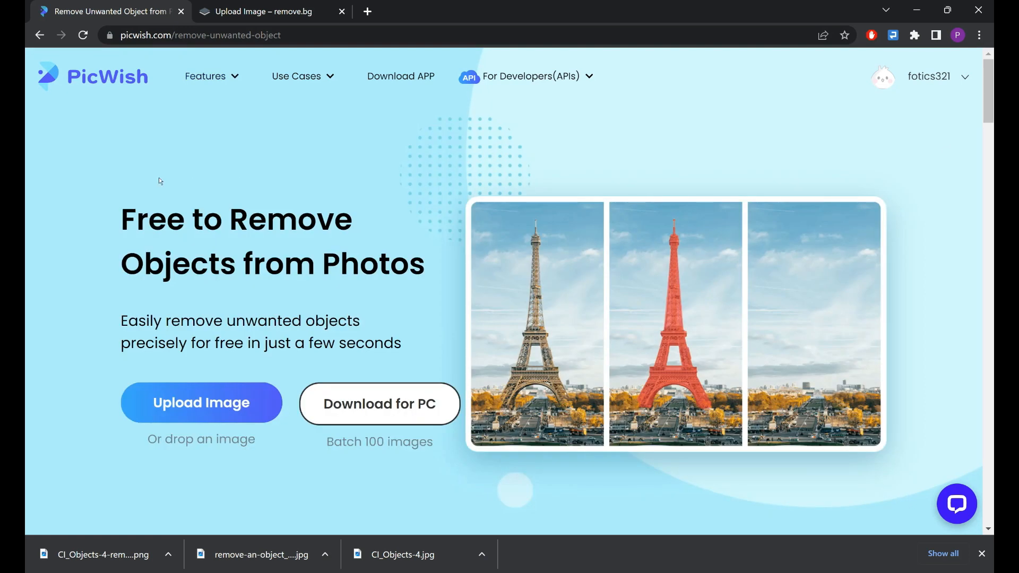
pyautogui.click(276, 7)
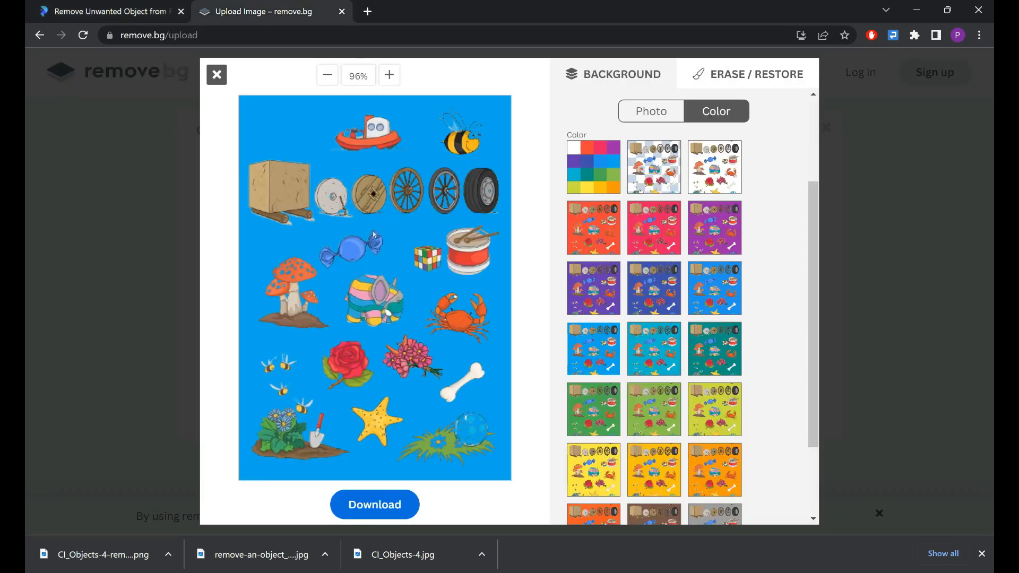
pyautogui.click(225, 81)
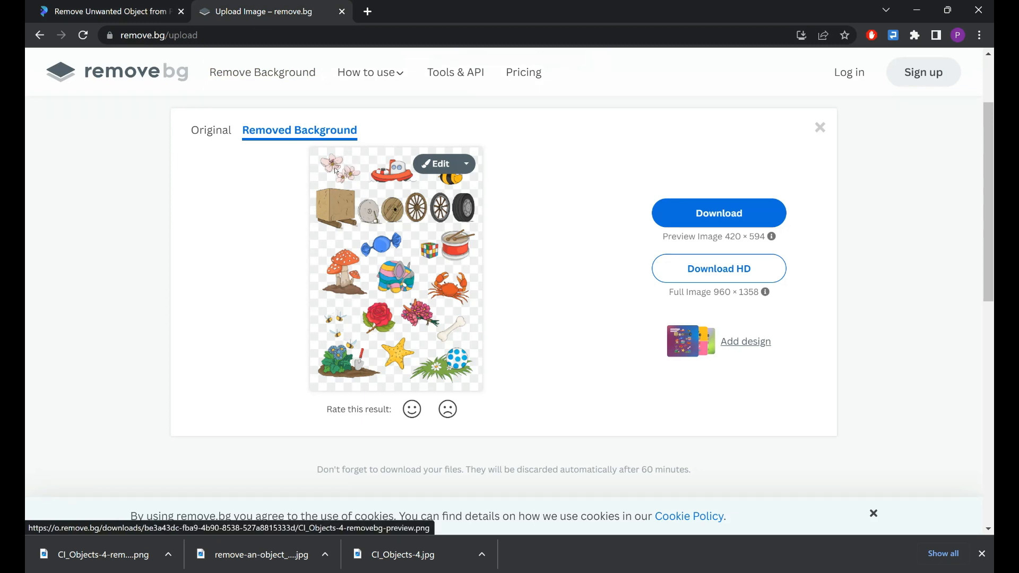
pyautogui.click(105, 7)
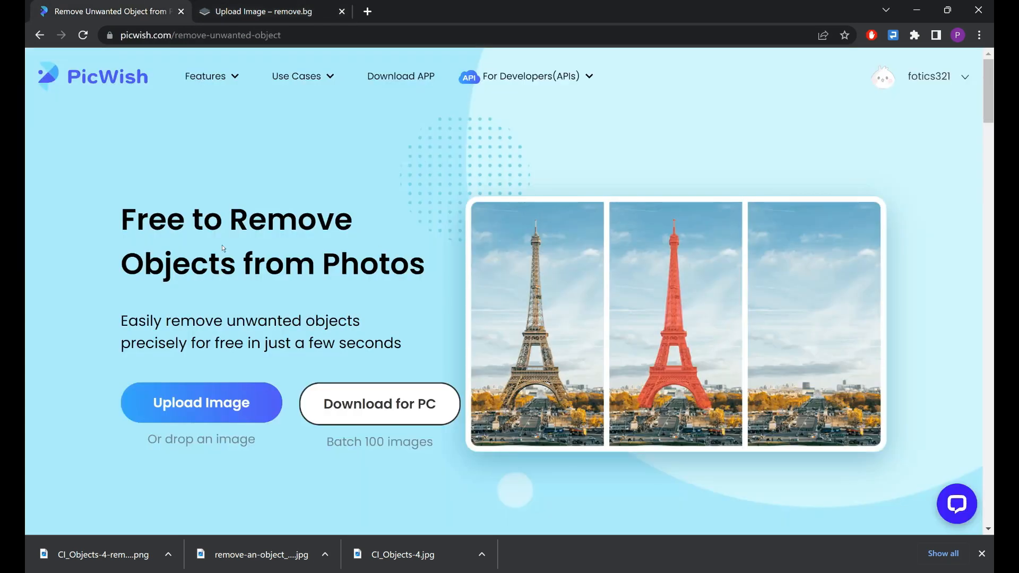
pyautogui.click(250, 10)
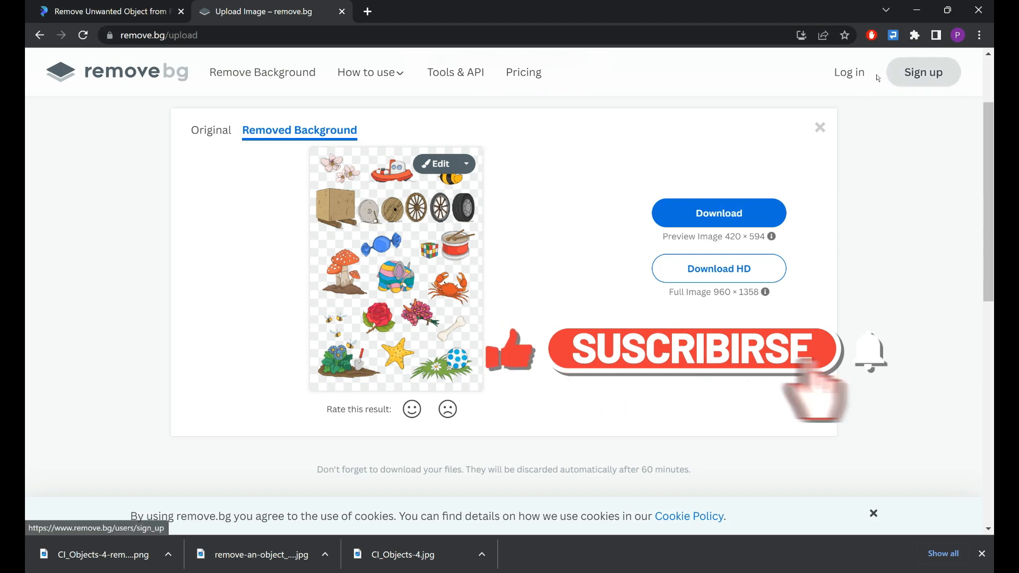
pyautogui.click(125, 8)
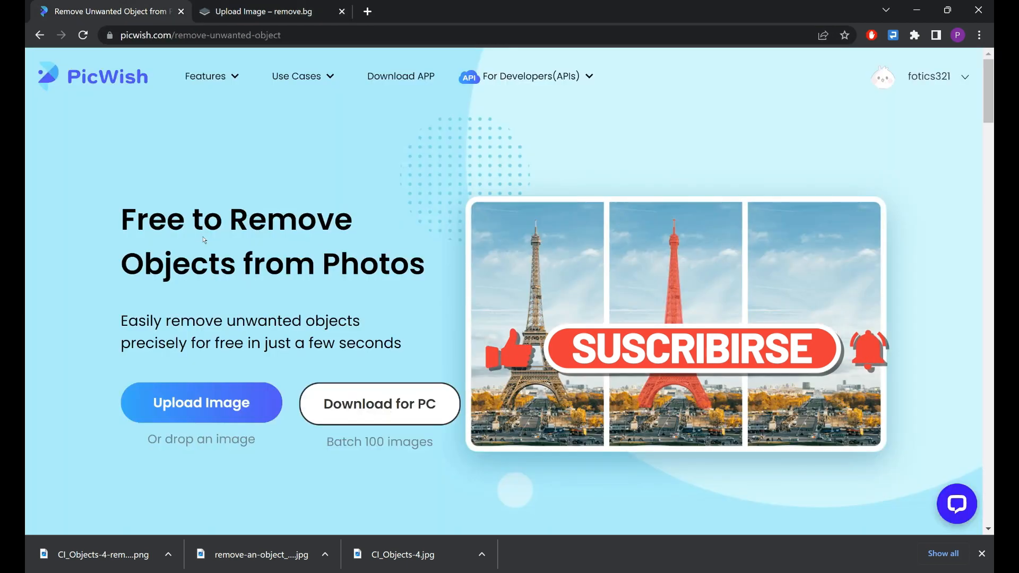